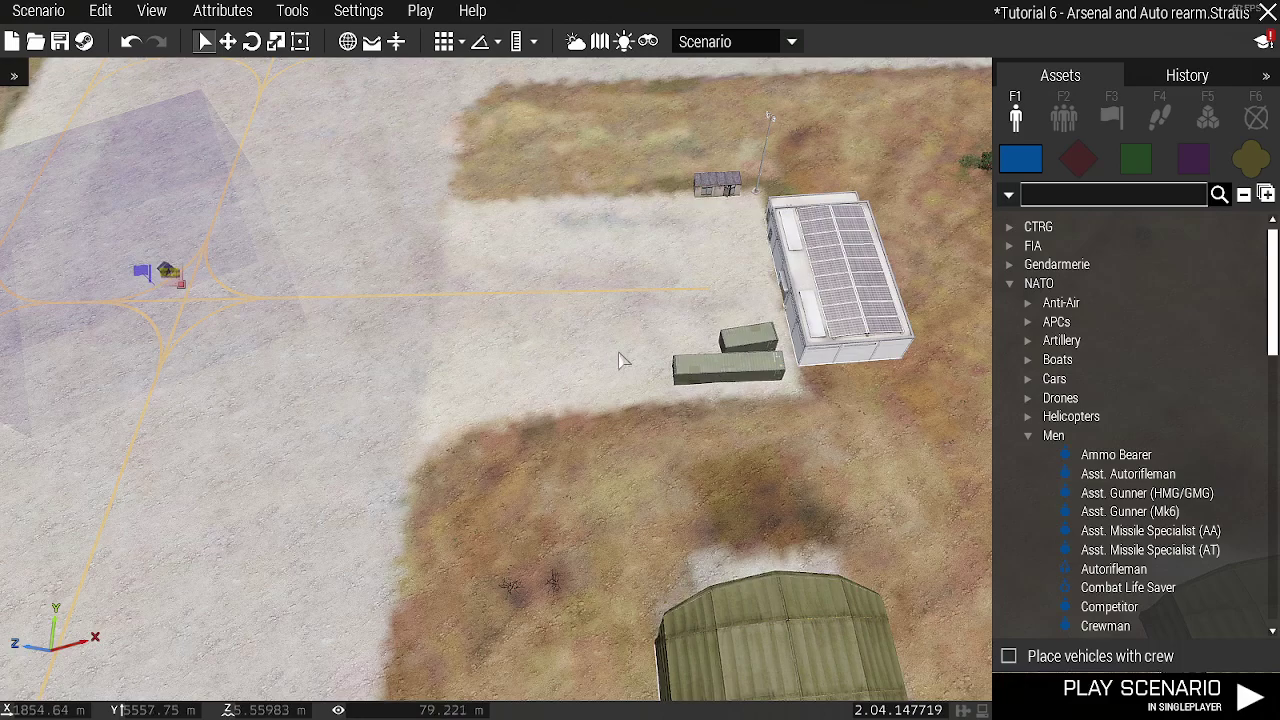
Place a NATO Ammo Bearer on the taxiway line just in front of the white building beside the containers
{"action": "right_click_drag", "start_coordinate": [590, 356], "coordinate": [551, 355]}
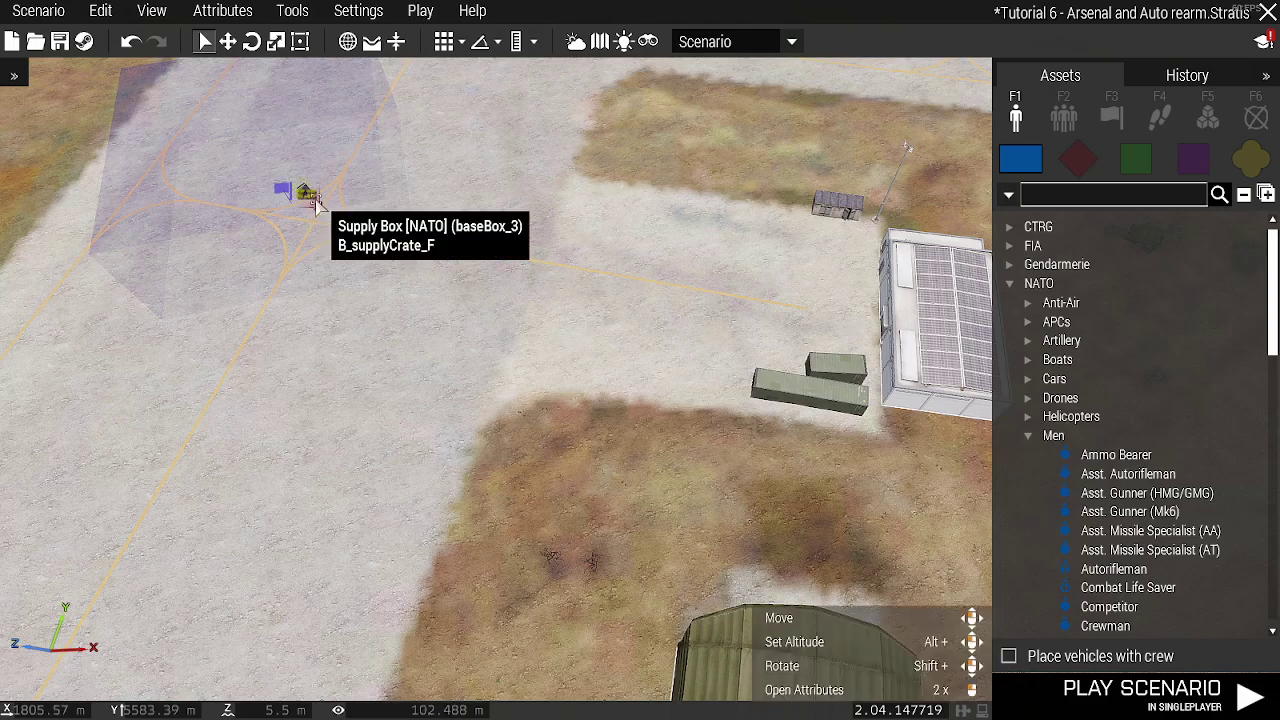
{"action": "left_click", "coordinate": [1116, 456]}
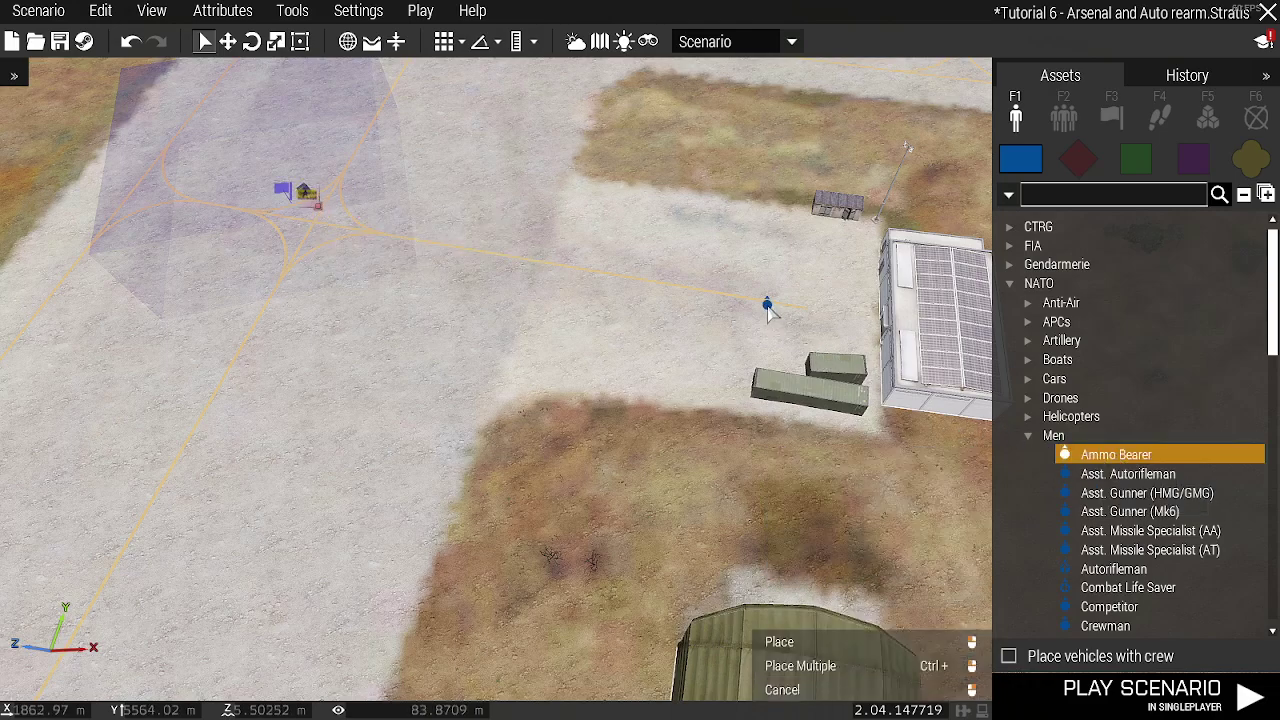
{"action": "left_click", "coordinate": [767, 305]}
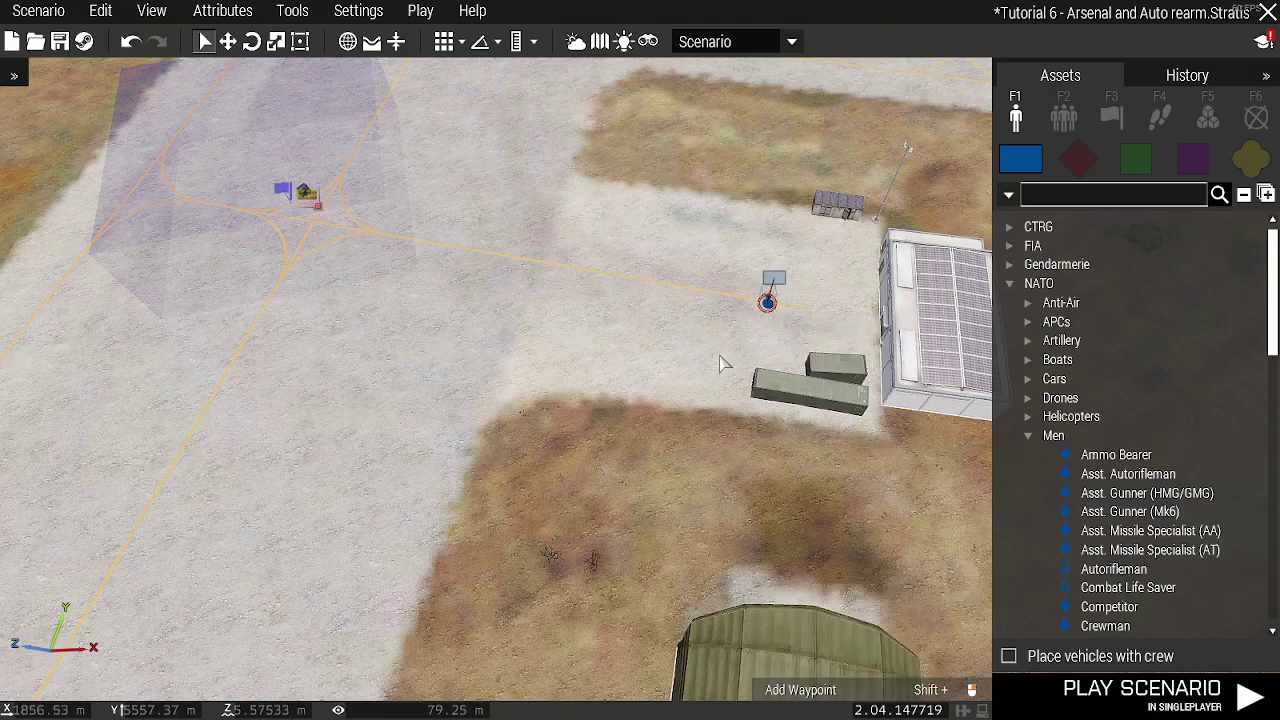
Place a Supply Box [CTRG] from the ammo supplies on the taxiway line next to the Ammo Bearer
{"action": "left_click", "coordinate": [1250, 160]}
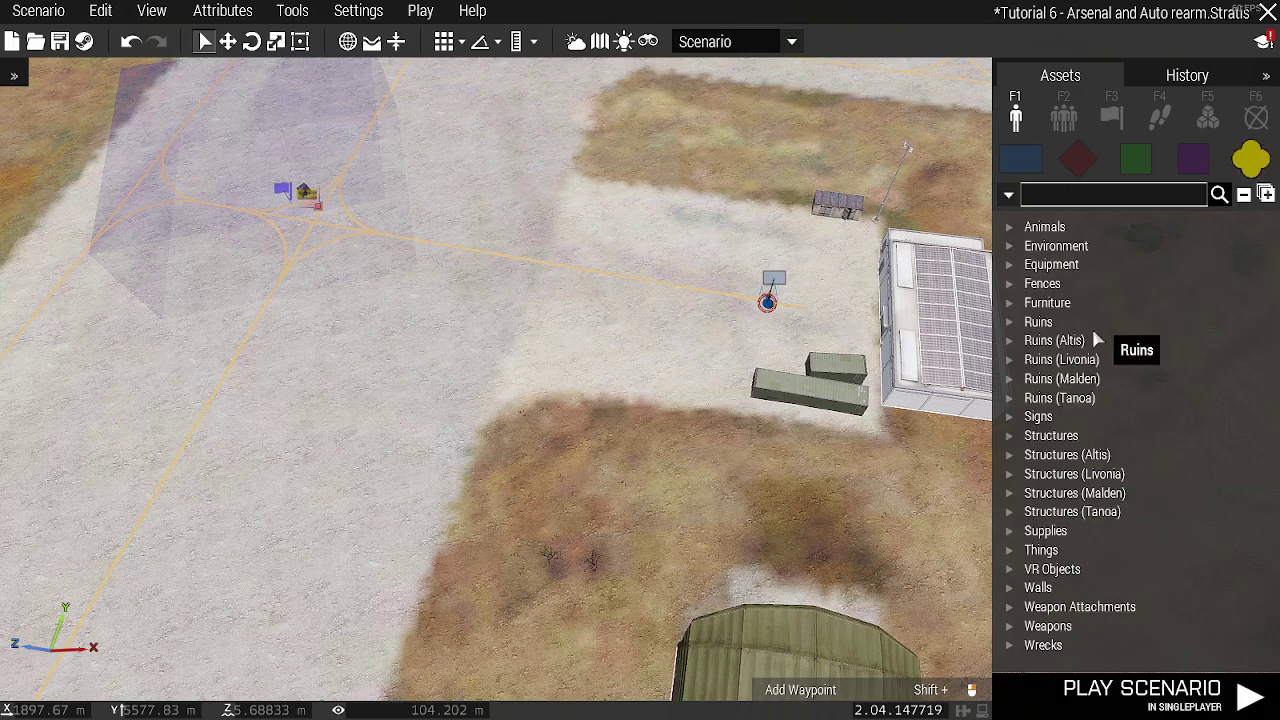
{"action": "left_click", "coordinate": [1010, 532]}
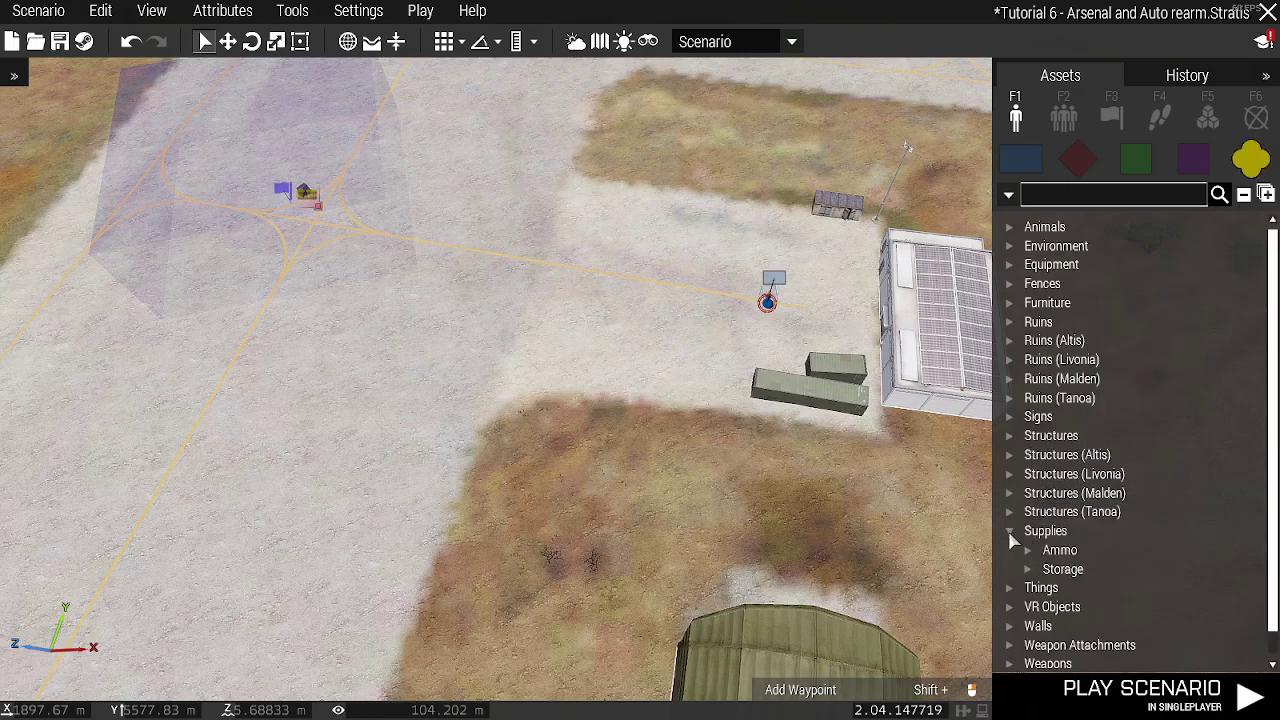
{"action": "left_click", "coordinate": [1028, 550]}
{"action": "scroll", "coordinate": [1100, 515], "scroll_direction": "down", "scroll_amount": 6}
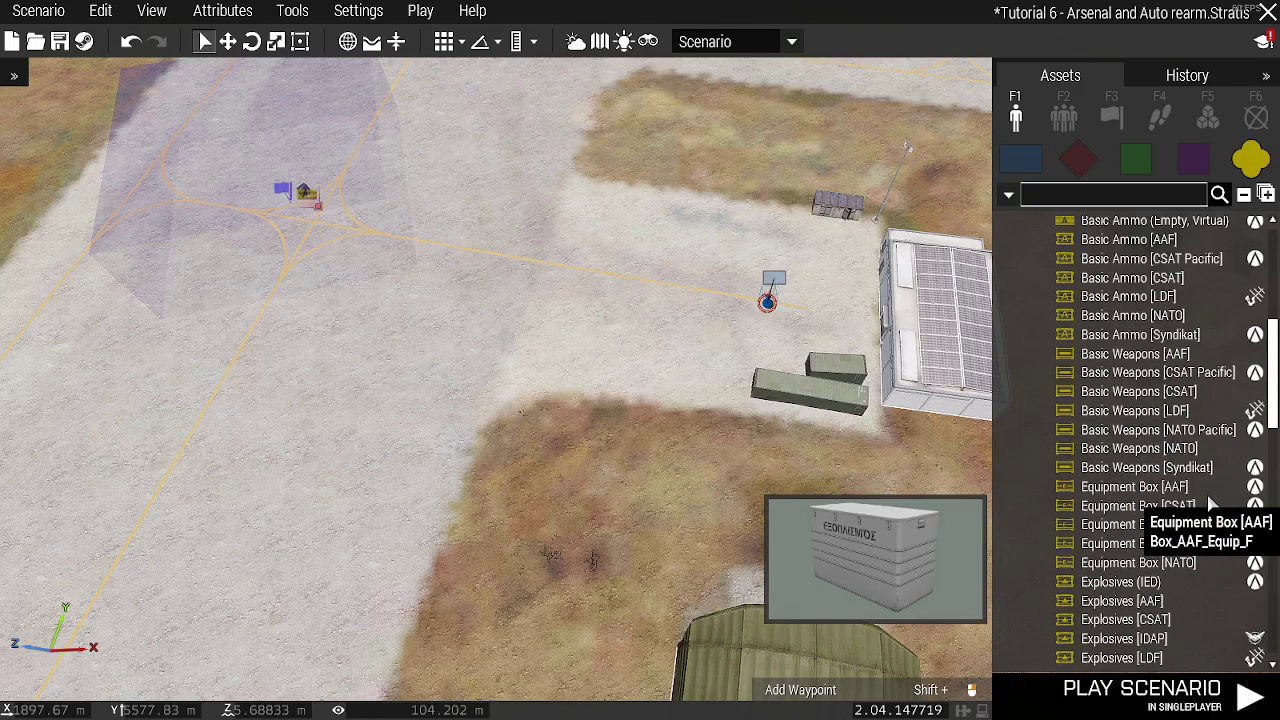
{"action": "scroll", "coordinate": [1180, 480], "scroll_direction": "down", "scroll_amount": 5}
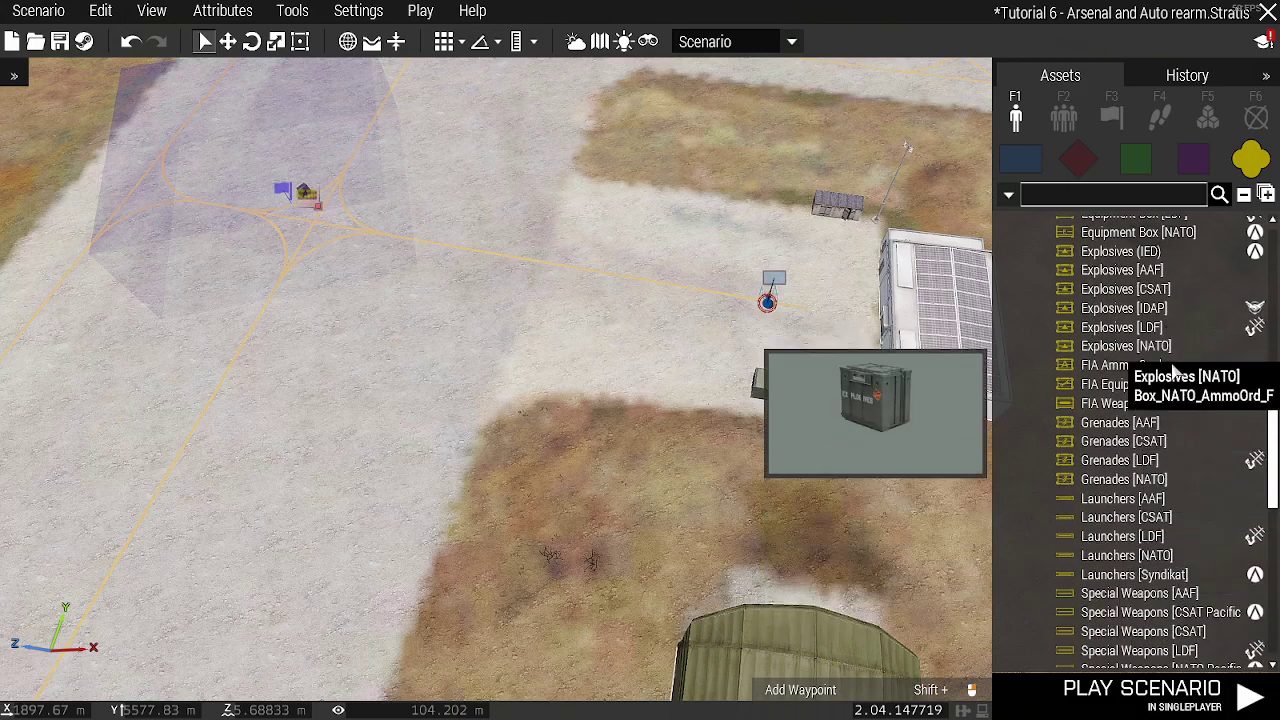
{"action": "scroll", "coordinate": [1175, 370], "scroll_direction": "down", "scroll_amount": 6}
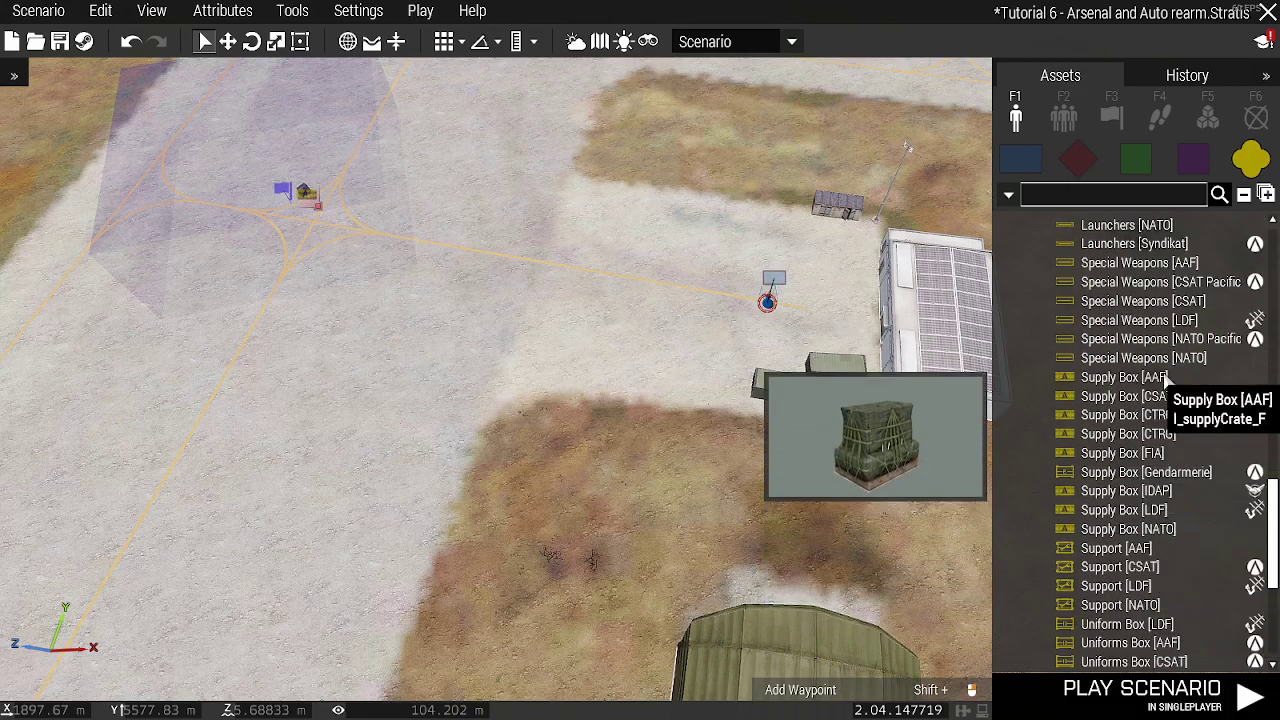
{"action": "left_click", "coordinate": [1150, 434]}
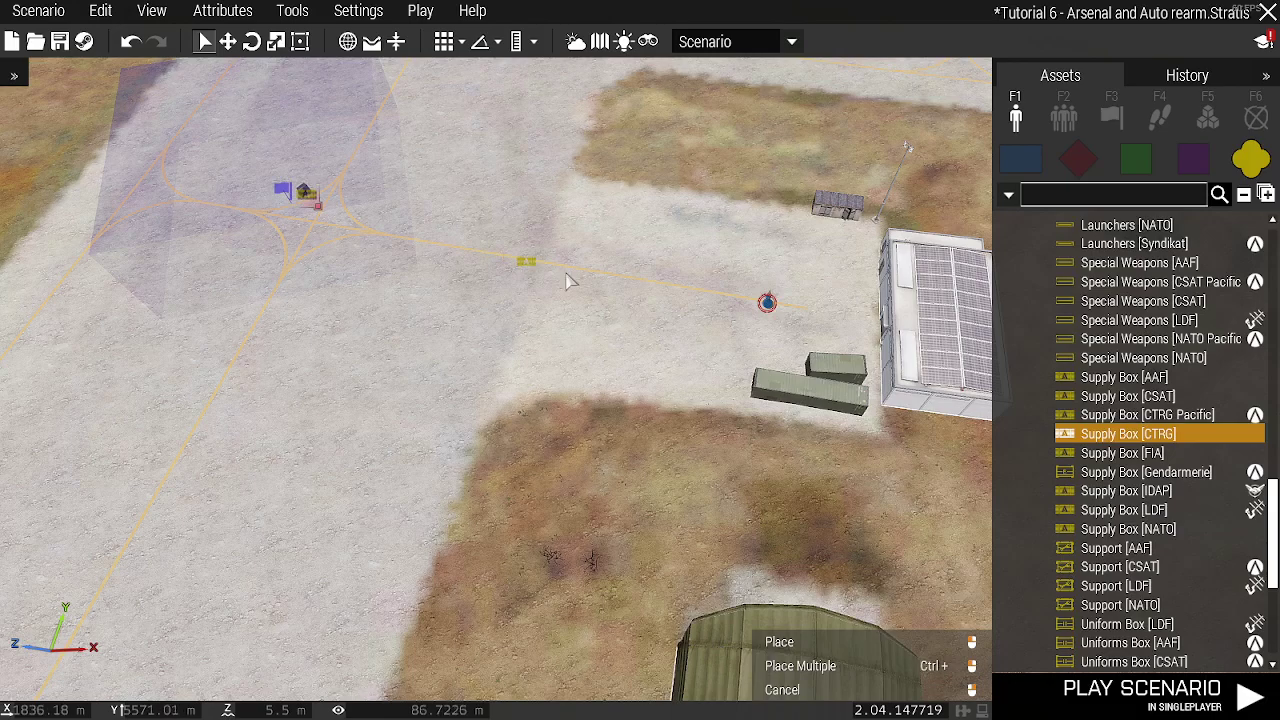
{"action": "left_click", "coordinate": [730, 303]}
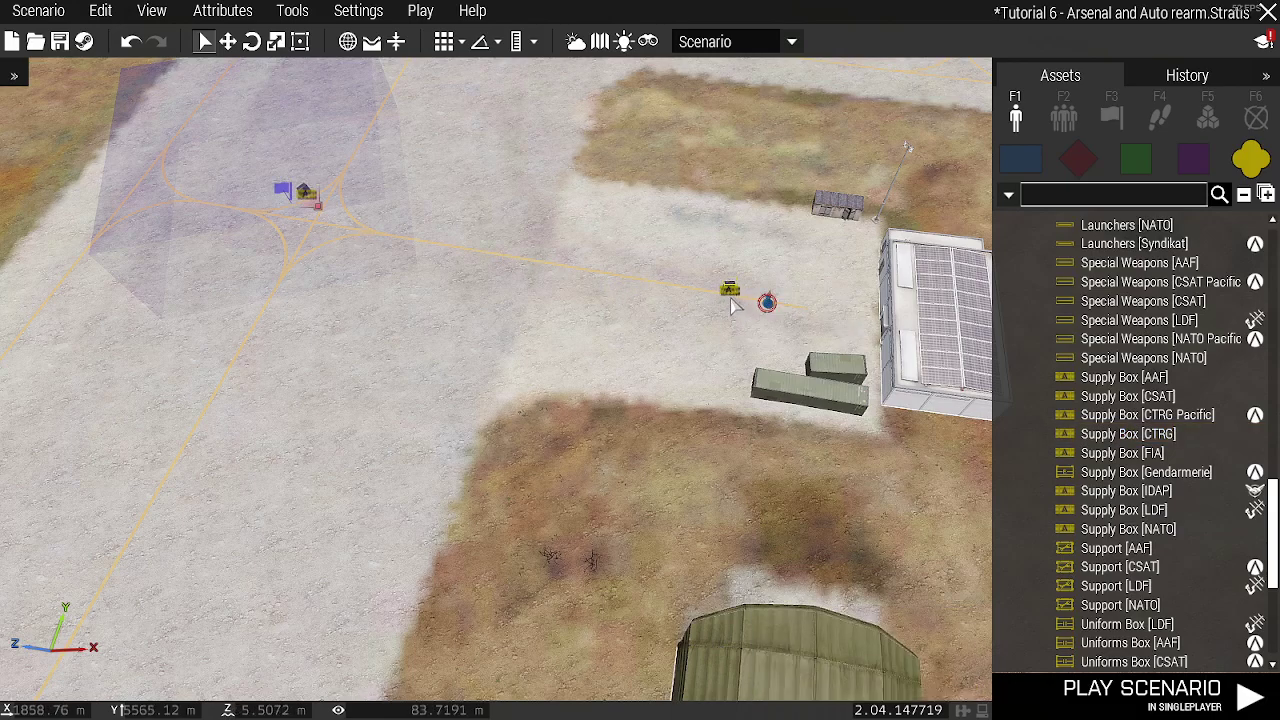
Copy the arsenal init code, including the allowDamage command, from the existing NATO supply box baseBox_3 without changing that box
{"action": "double_click", "coordinate": [730, 292]}
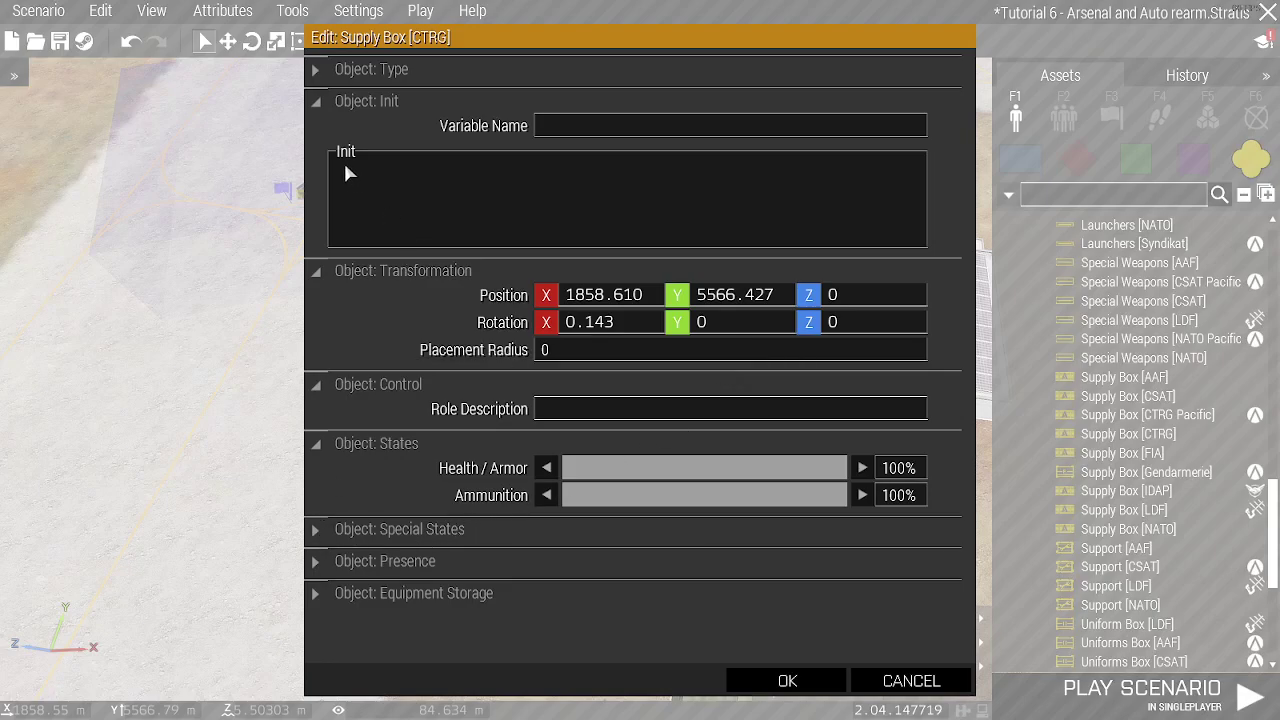
{"action": "left_click", "coordinate": [910, 680]}
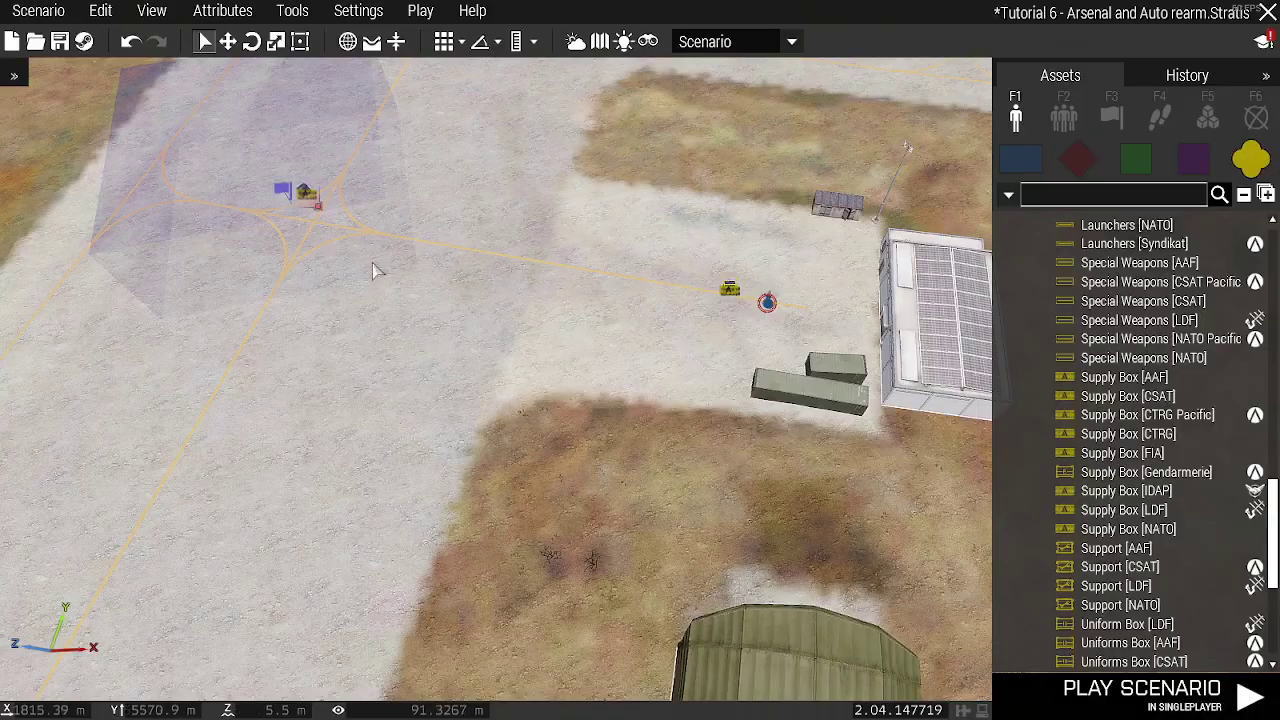
{"action": "double_click", "coordinate": [305, 193]}
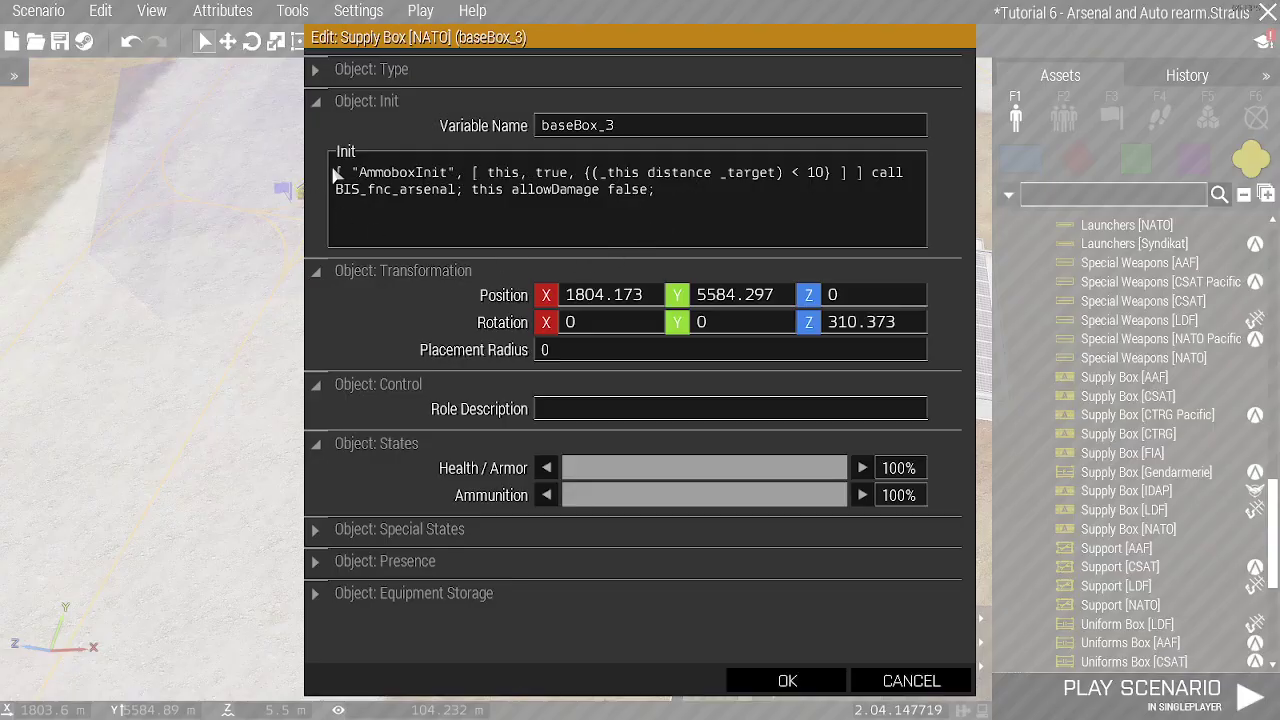
{"action": "left_click_drag", "start_coordinate": [340, 175], "coordinate": [466, 199]}
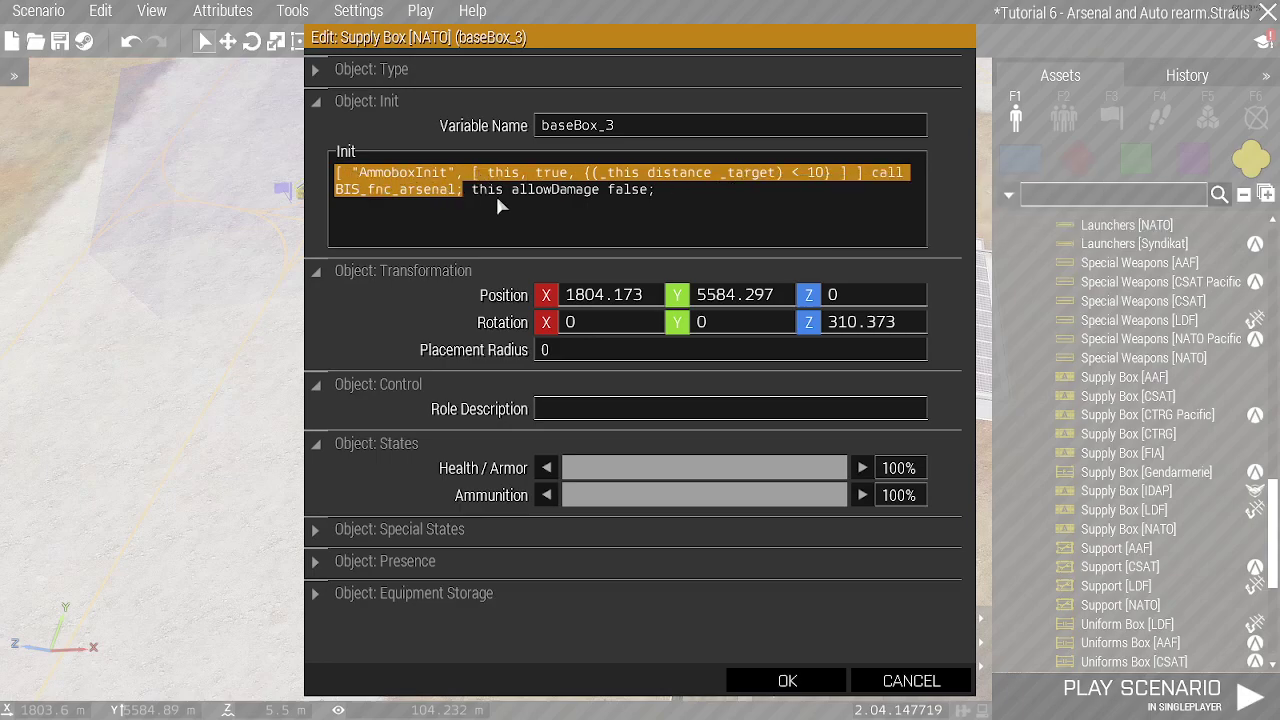
{"action": "left_click_drag", "start_coordinate": [471, 190], "coordinate": [277, 172]}
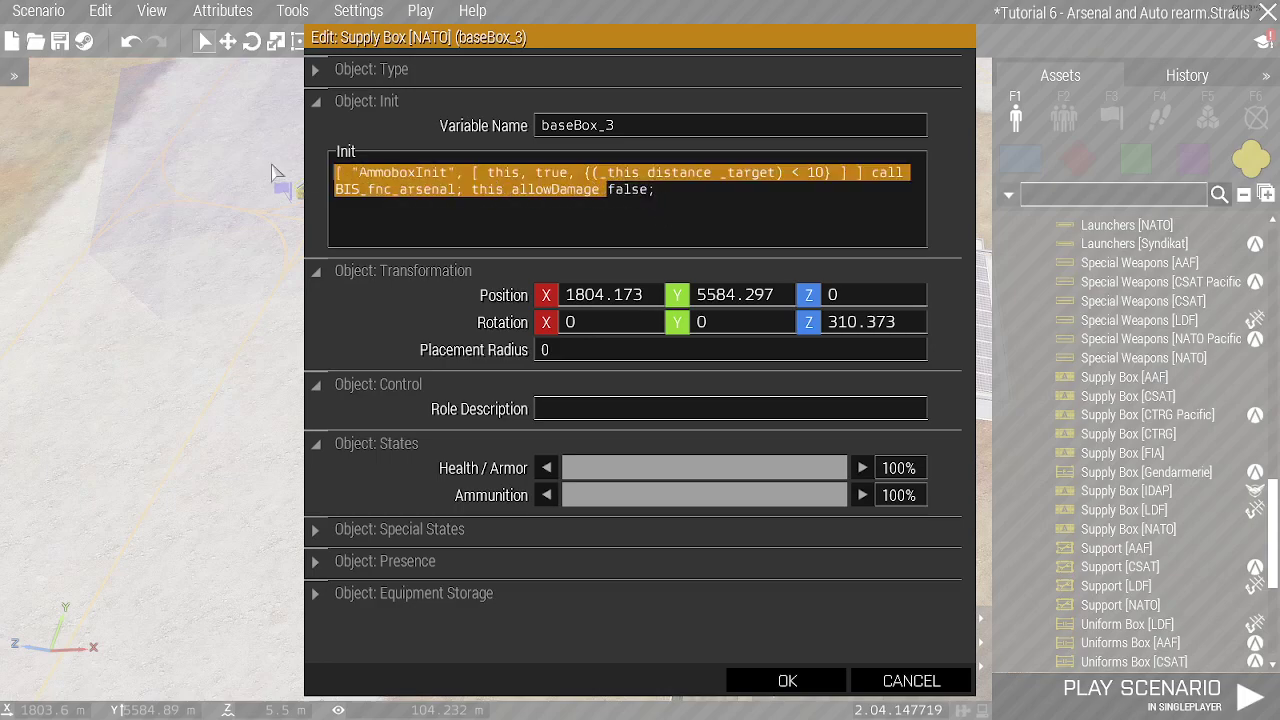
{"action": "left_click", "coordinate": [902, 680]}
Enter [ "AmmoboxInit", [ this, true, {(_this distance _target) < 10} ] ] call BIS_fnc_arsenal; this allowDamage false; as the CTRG supply box's init code
{"action": "double_click", "coordinate": [730, 290]}
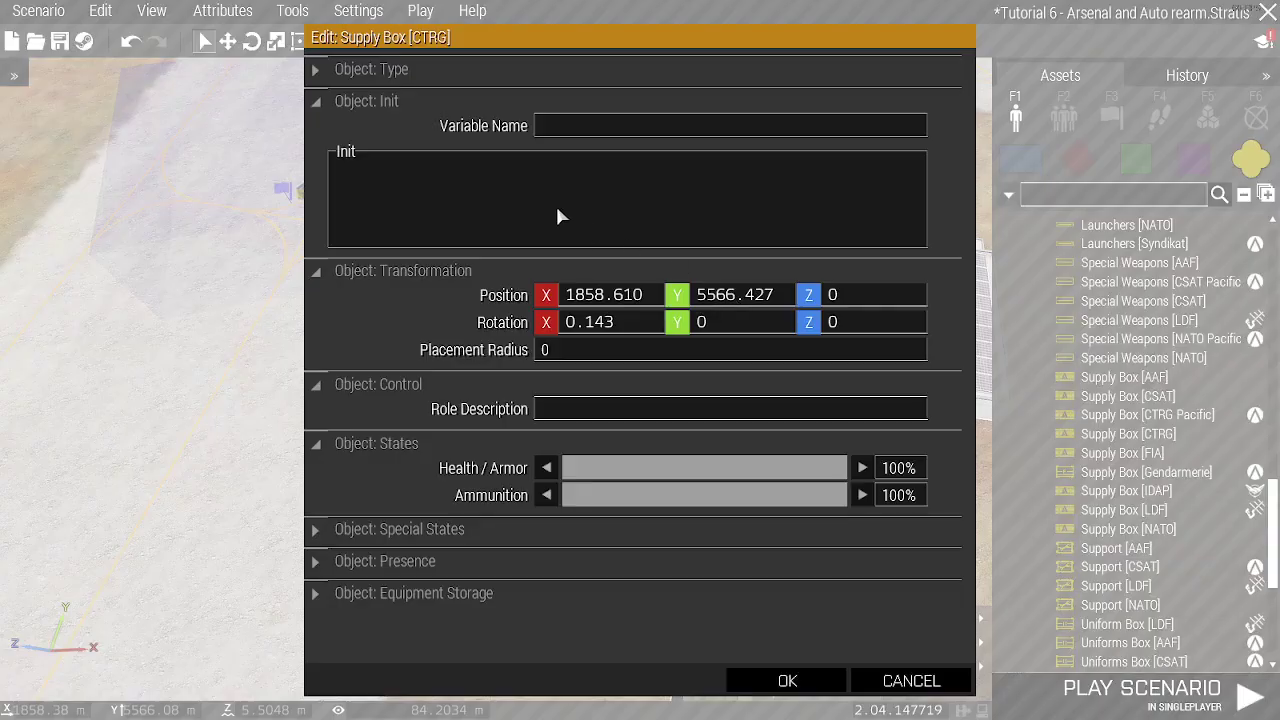
{"action": "left_click", "coordinate": [560, 216]}
{"action": "type", "text": "[ \"AmmoboxInit\", [ this, true, ((_this distance _target) < 10) ] ] call BIS_fnc_arsenal; this allowDamage"}
{"action": "type", "text": "false"}
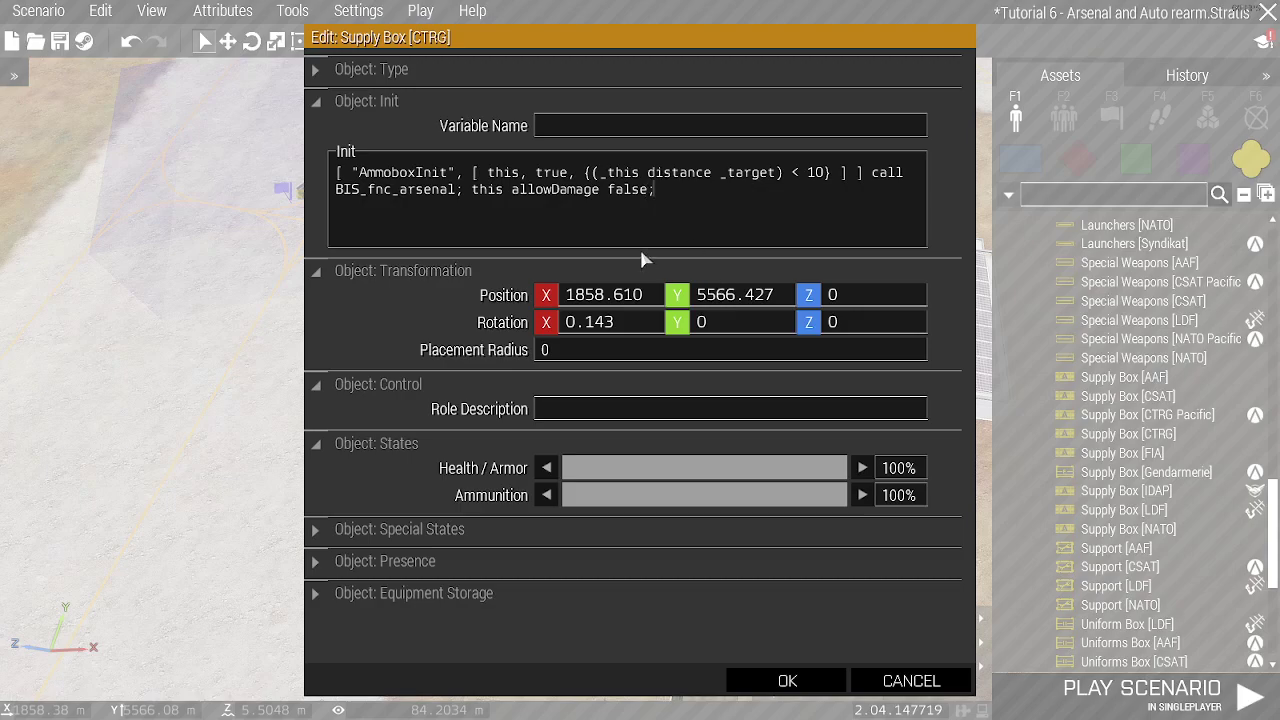
Disable simulation and damage for the CTRG supply box, and clear its default equipment storage
{"action": "left_click", "coordinate": [316, 531]}
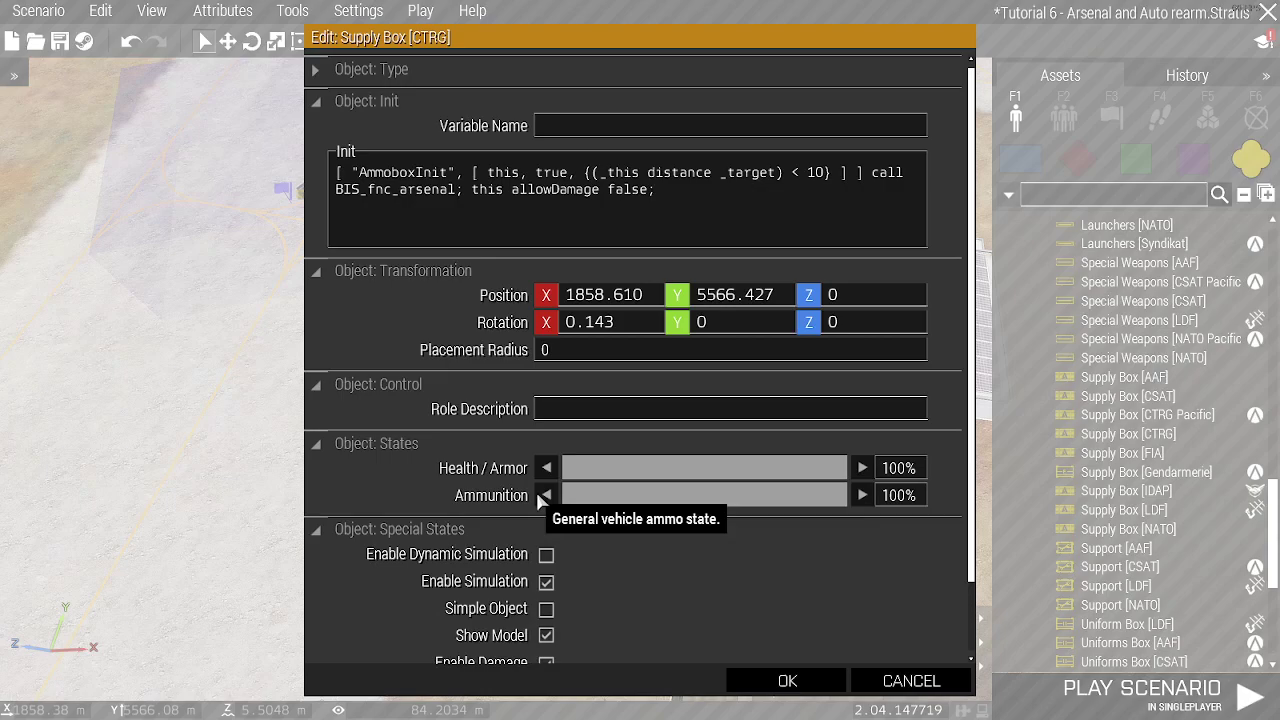
{"action": "scroll", "coordinate": [620, 510], "scroll_direction": "down", "scroll_amount": 2}
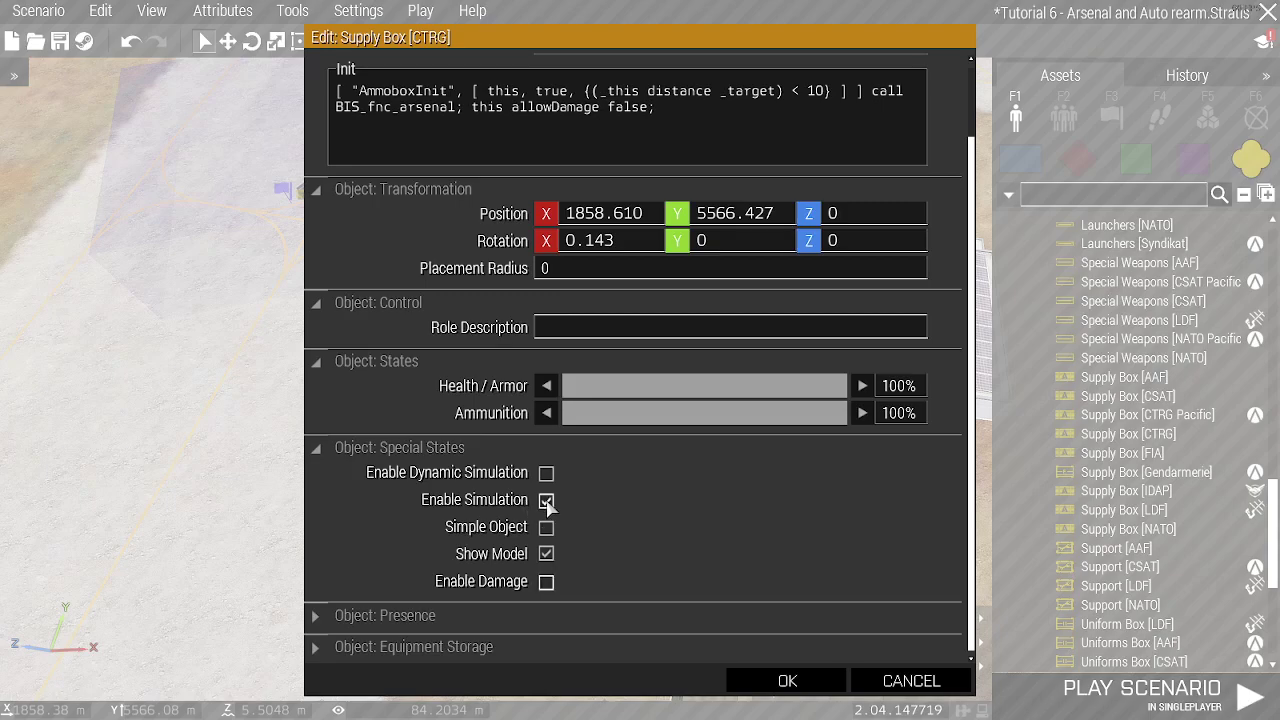
{"action": "left_click", "coordinate": [316, 647]}
{"action": "scroll", "coordinate": [752, 451], "scroll_direction": "down", "scroll_amount": 6}
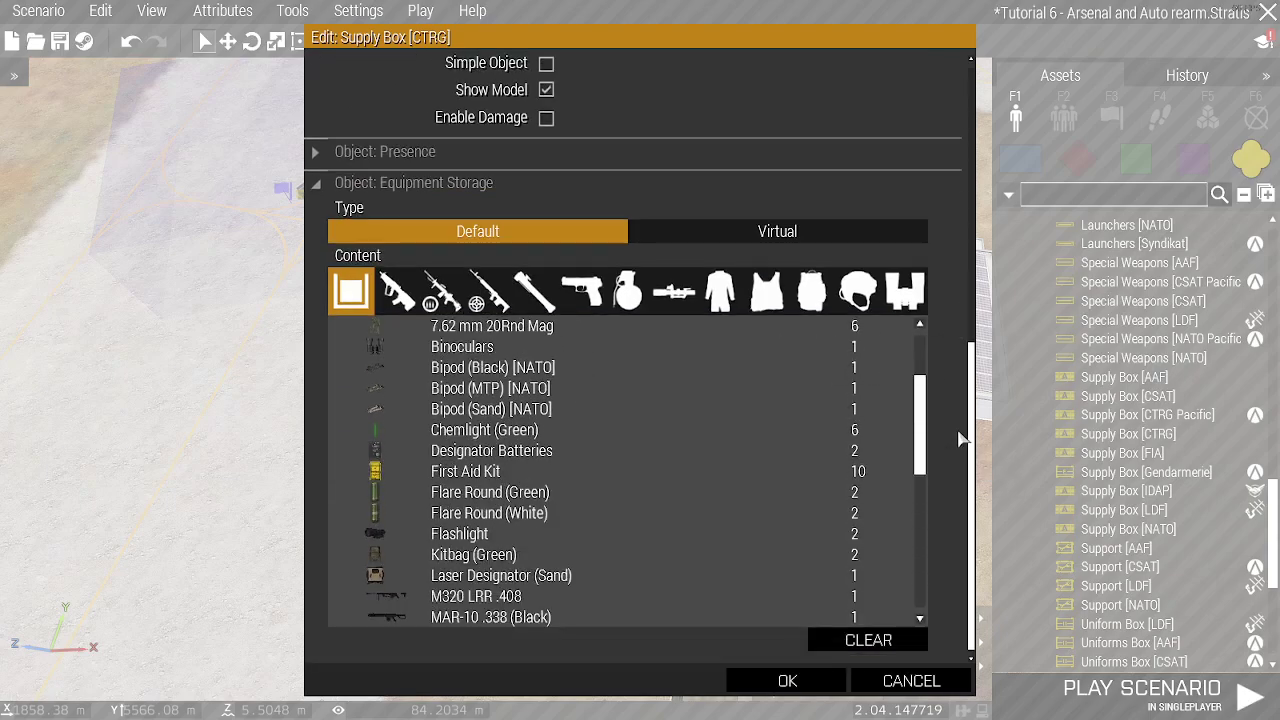
{"action": "left_click", "coordinate": [893, 644]}
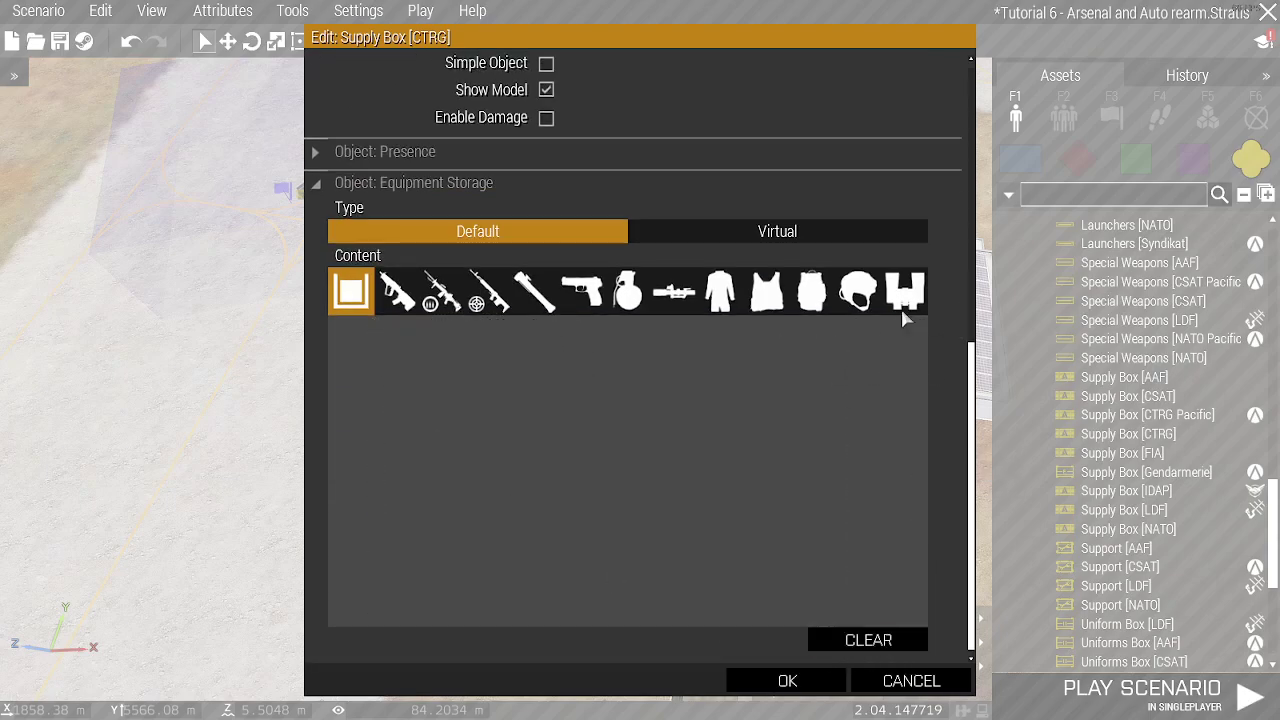
{"action": "left_click", "coordinate": [785, 681]}
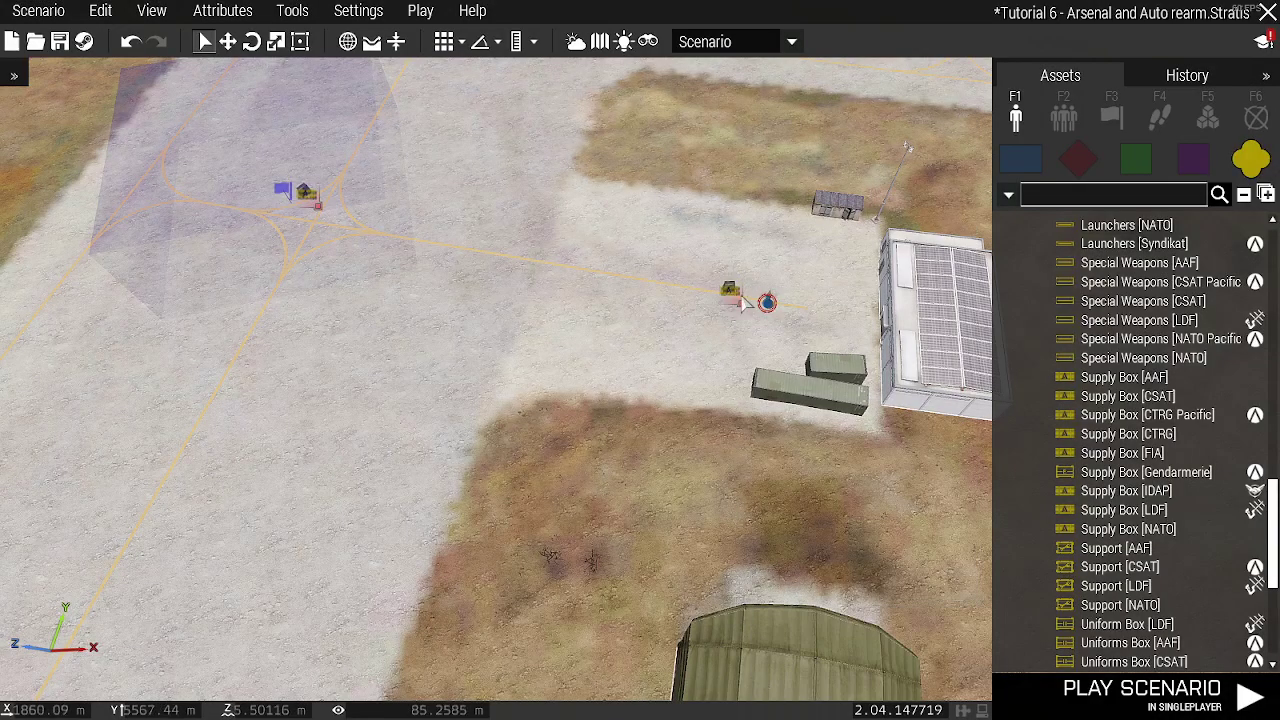
Save the scenario and play it in singleplayer
{"action": "key", "text": "ctrl+s"}
{"action": "left_click", "coordinate": [1142, 692]}
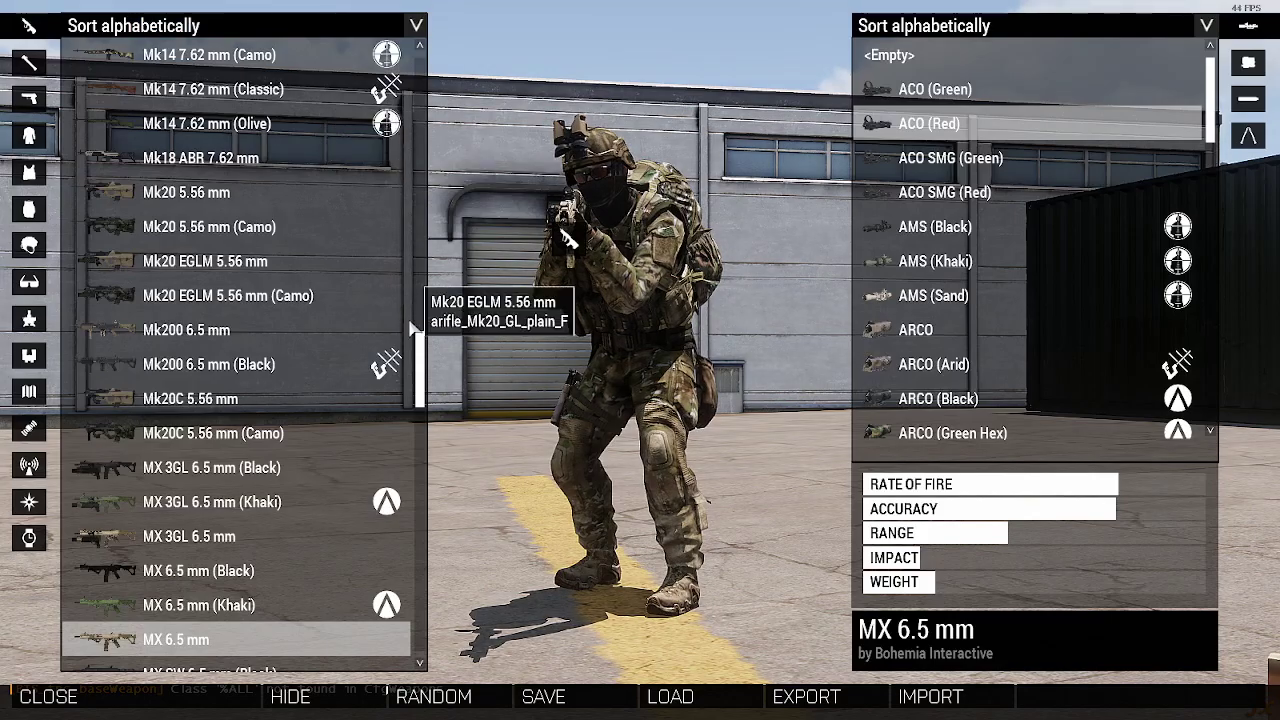
Look through the arsenal's available primary weapons and uniforms, and close the arsenal
{"action": "left_click_drag", "start_coordinate": [421, 372], "coordinate": [420, 109]}
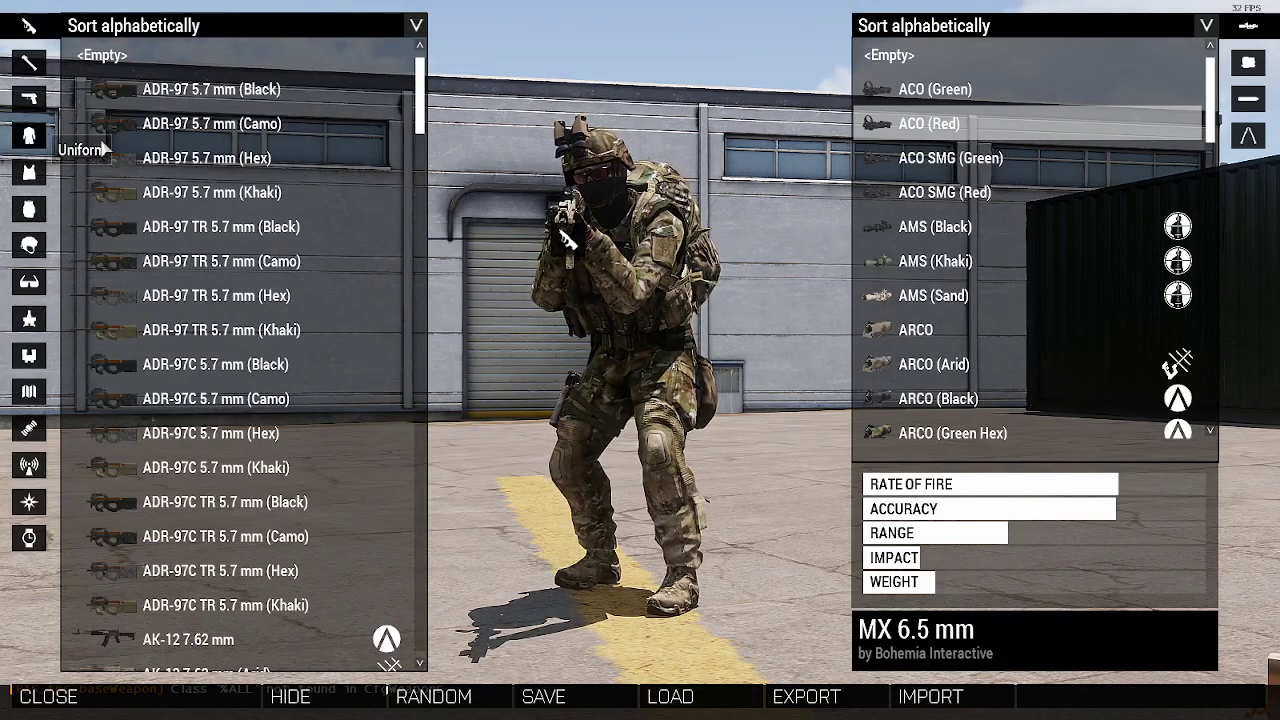
{"action": "left_click", "coordinate": [29, 135]}
{"action": "scroll", "coordinate": [420, 122], "scroll_direction": "down", "scroll_amount": 1}
{"action": "left_click_drag", "start_coordinate": [417, 119], "coordinate": [415, 574]}
{"action": "key", "text": "Escape"}
Walk the soldier around and back towards the supply box to check the range of its Arsenal action, and return to the editor
{"action": "key", "text": "w"}
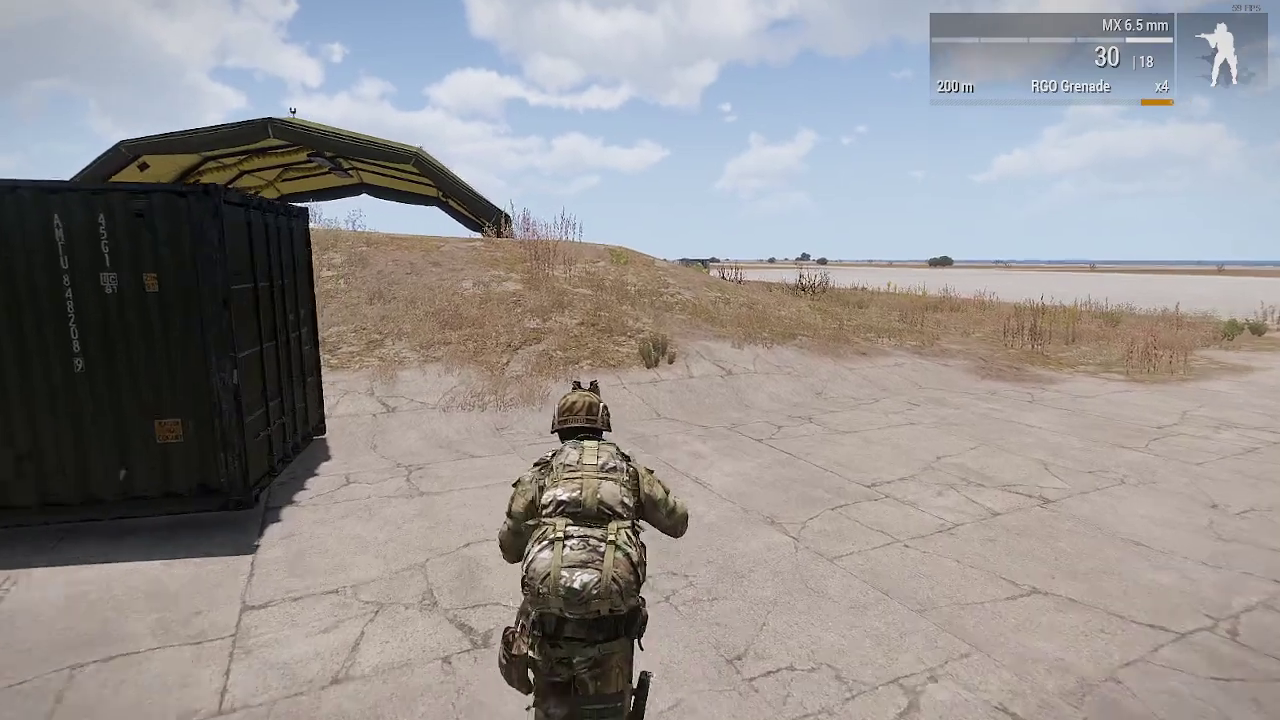
{"action": "scroll", "coordinate": [640, 360], "scroll_direction": "down", "scroll_amount": 1}
{"action": "key", "text": "w"}
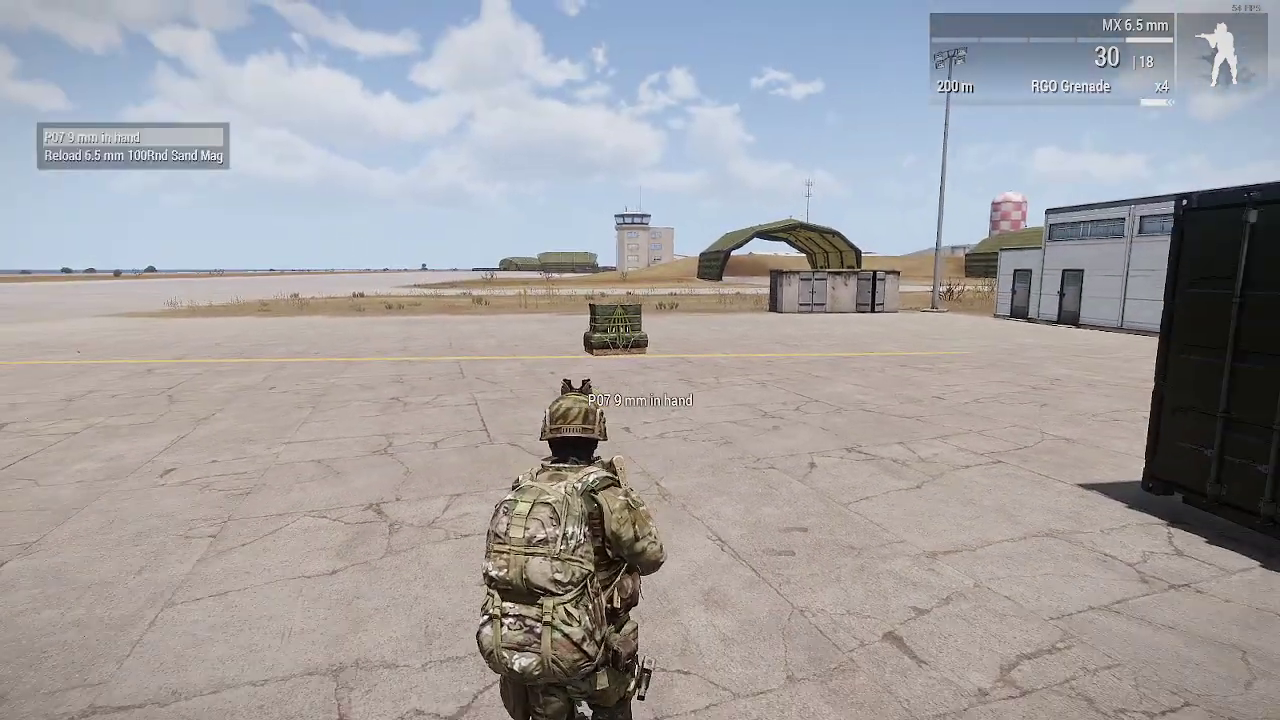
{"action": "key", "text": "w"}
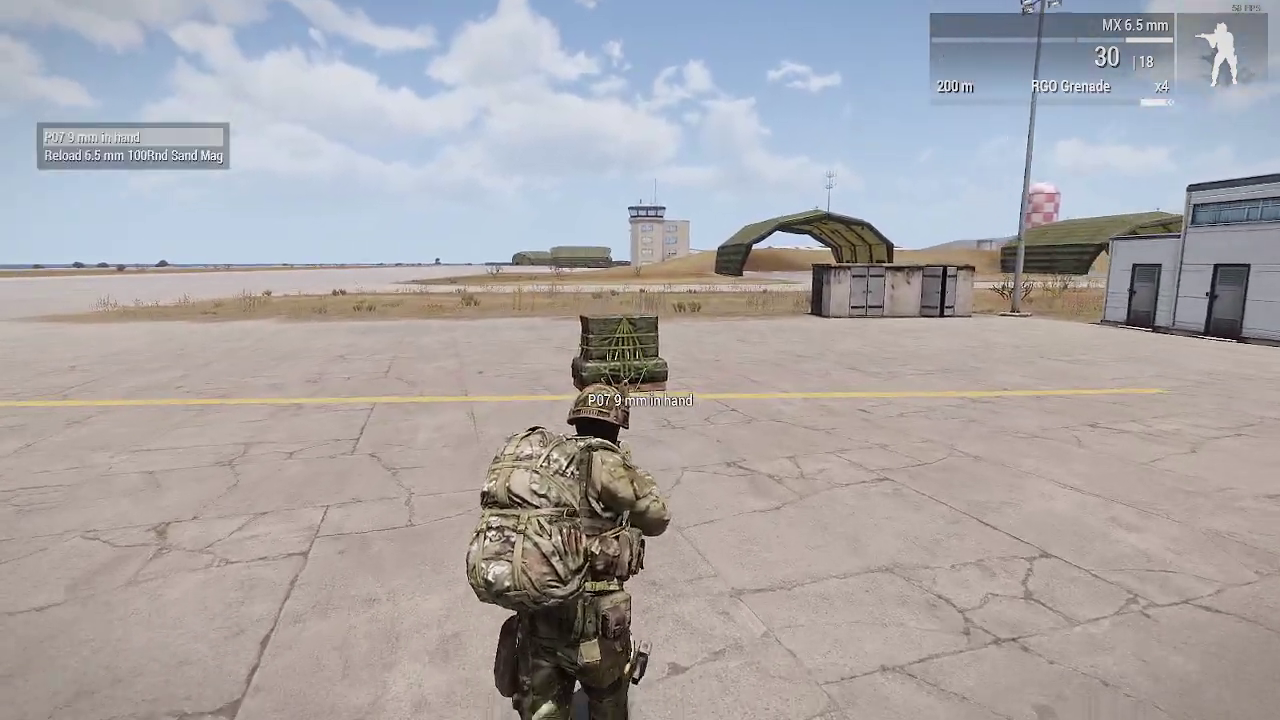
{"action": "key", "text": "w"}
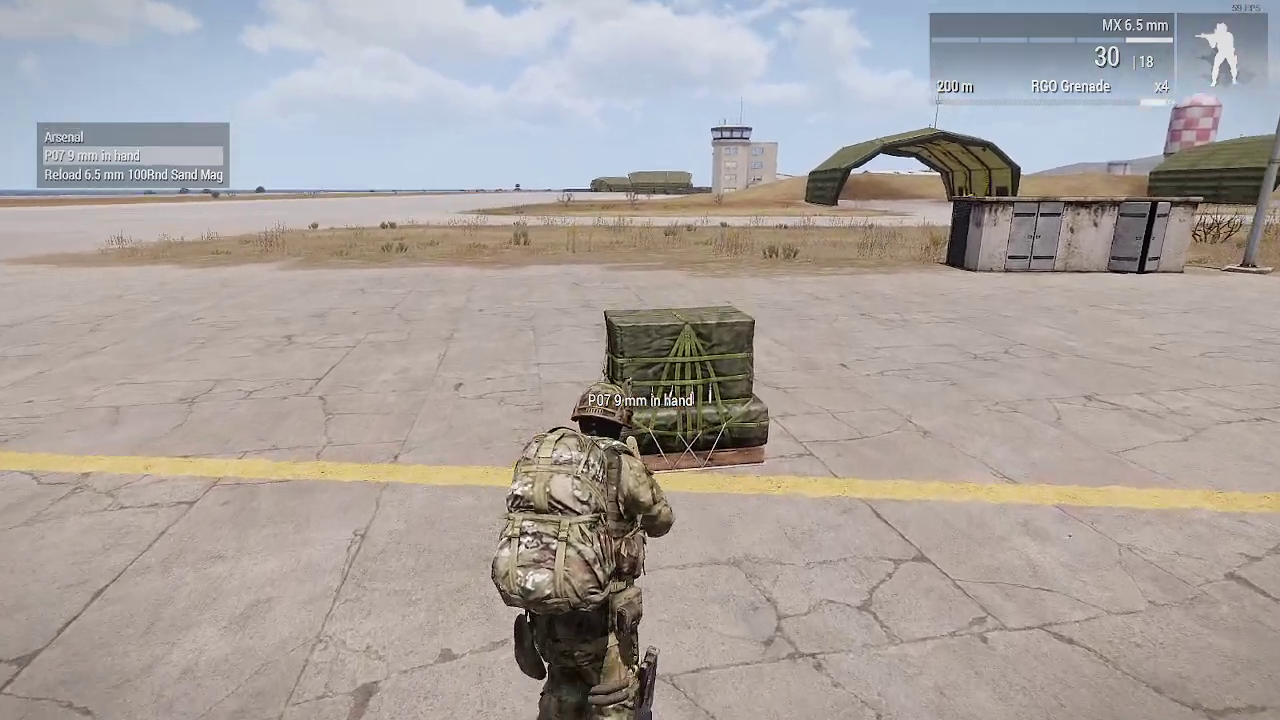
{"action": "key", "text": "w"}
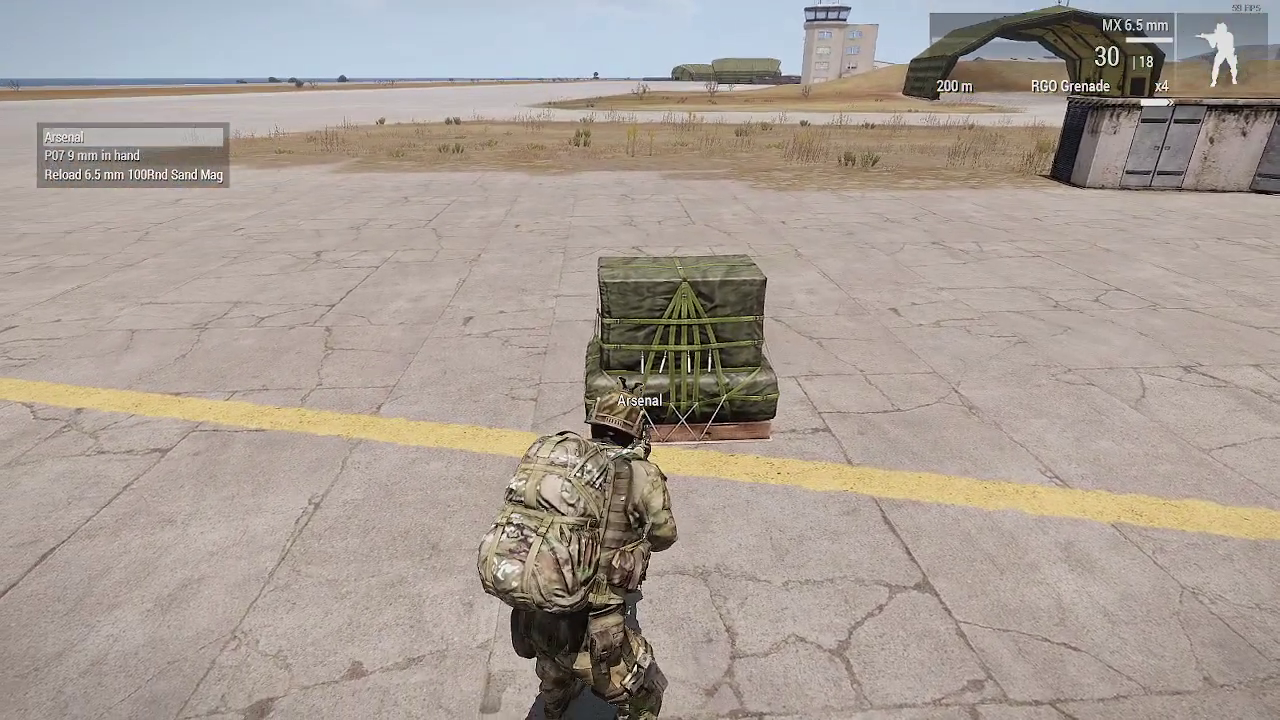
{"action": "key", "text": "Escape"}
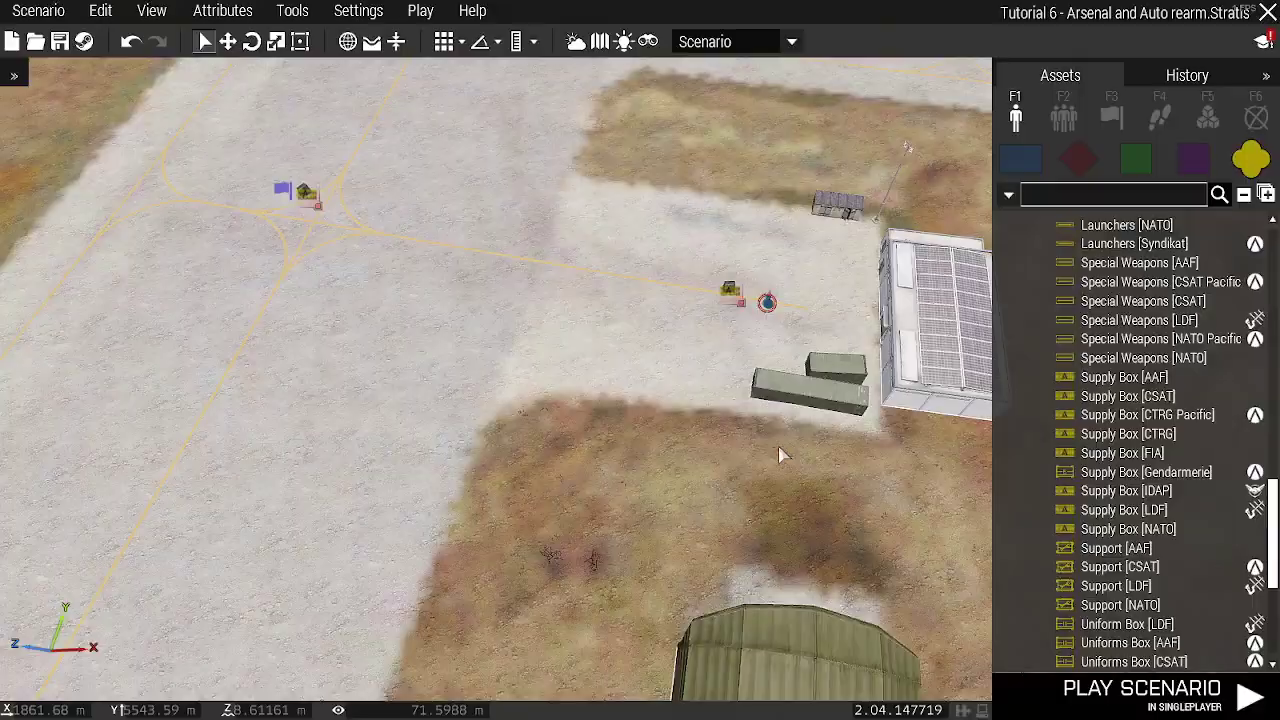
Set the CTRG supply box's equipment storage type to Virtual
{"action": "double_click", "coordinate": [735, 298]}
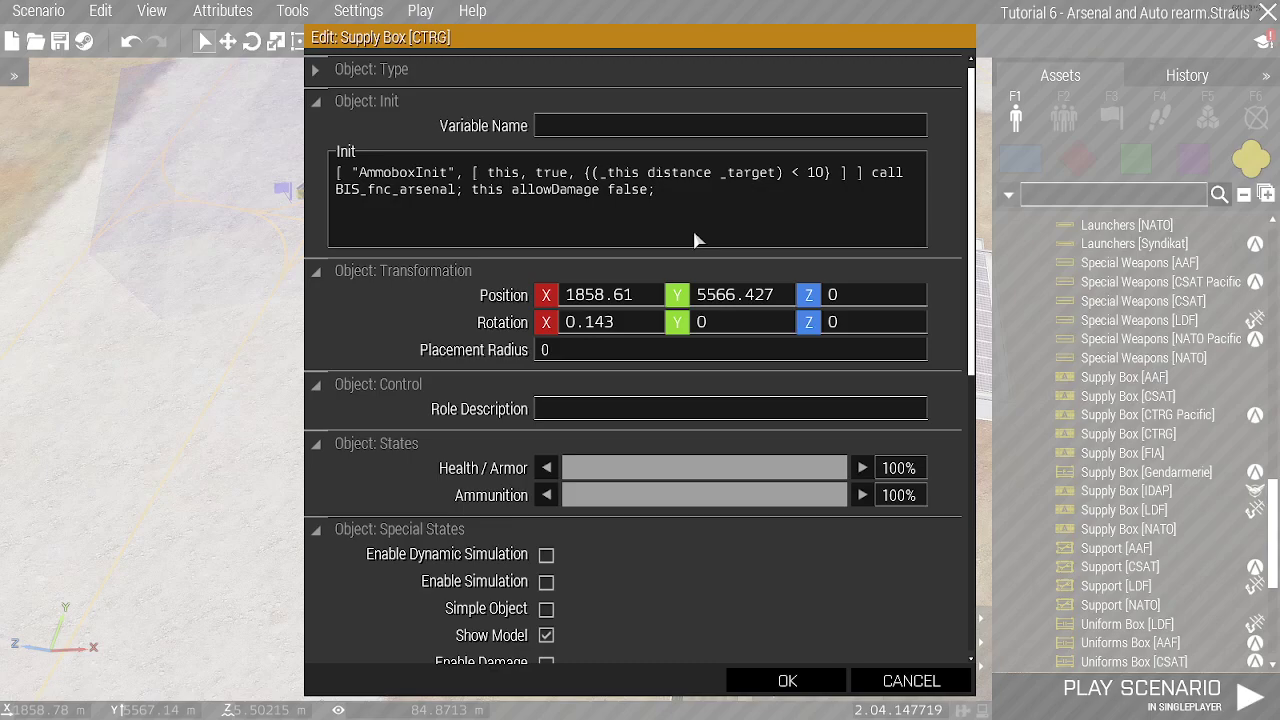
{"action": "scroll", "coordinate": [837, 289], "scroll_direction": "down", "scroll_amount": 6}
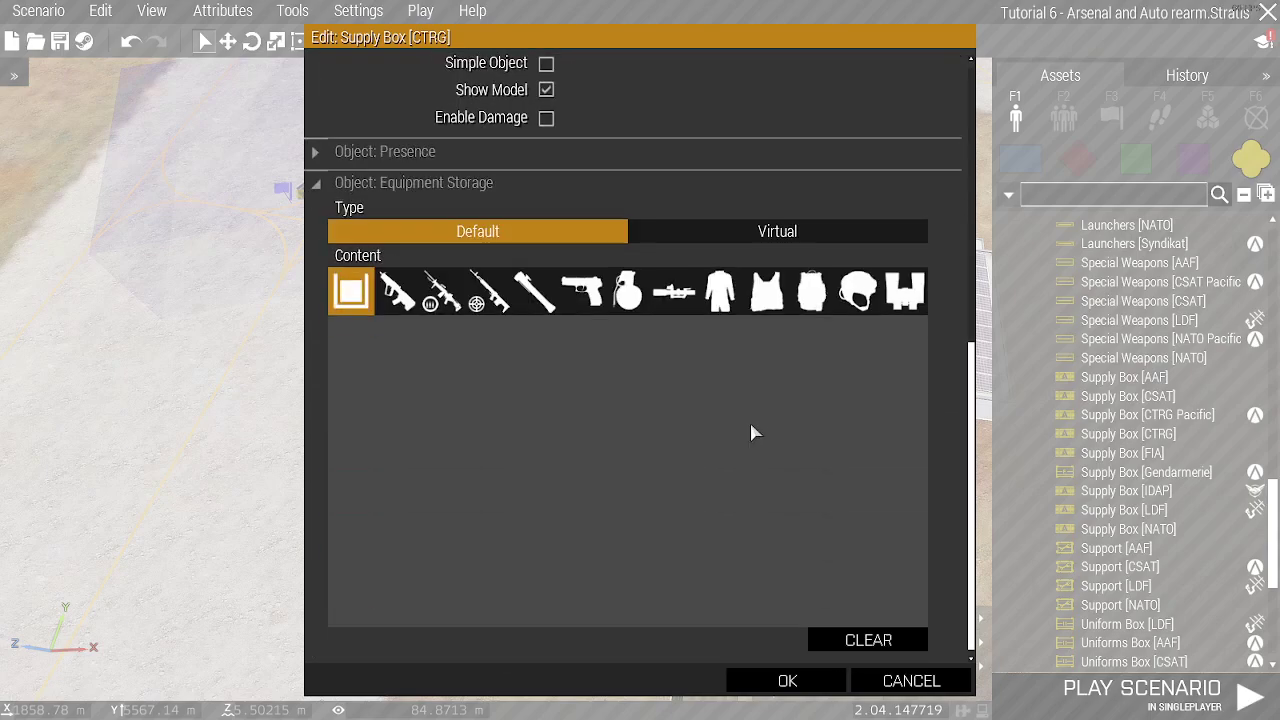
{"action": "left_click", "coordinate": [757, 232]}
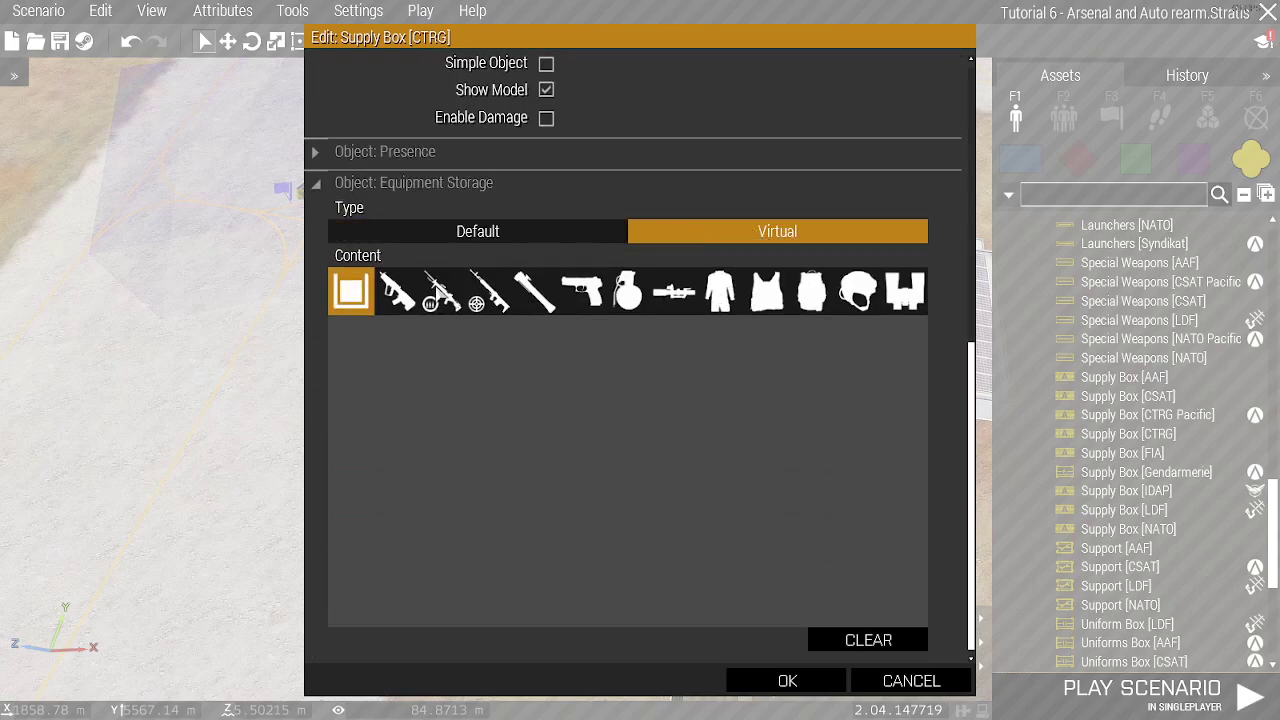
Look through the weapon and uniform categories of the CTRG supply box's virtual storage, and confirm the box's attributes
{"action": "left_click", "coordinate": [399, 292]}
{"action": "left_click", "coordinate": [489, 294]}
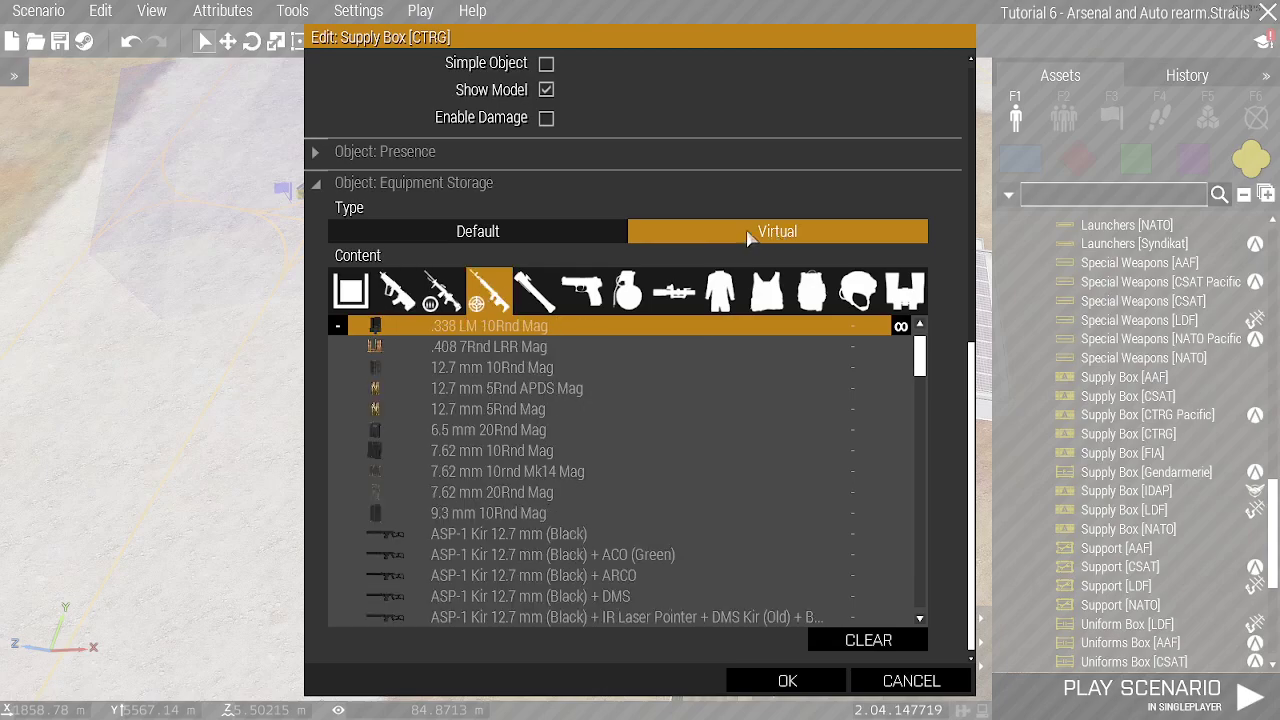
{"action": "left_click", "coordinate": [442, 292]}
{"action": "left_click", "coordinate": [397, 292]}
{"action": "left_click", "coordinate": [720, 292]}
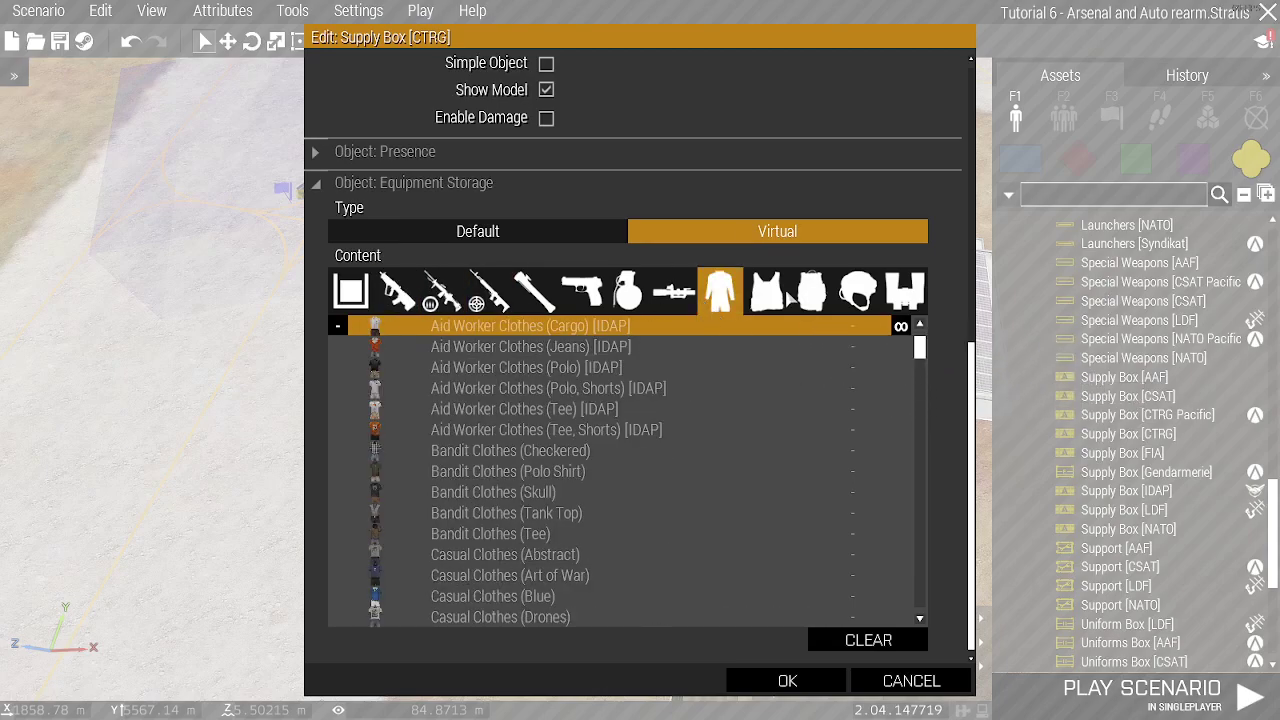
{"action": "scroll", "coordinate": [968, 395], "scroll_direction": "up", "scroll_amount": 10}
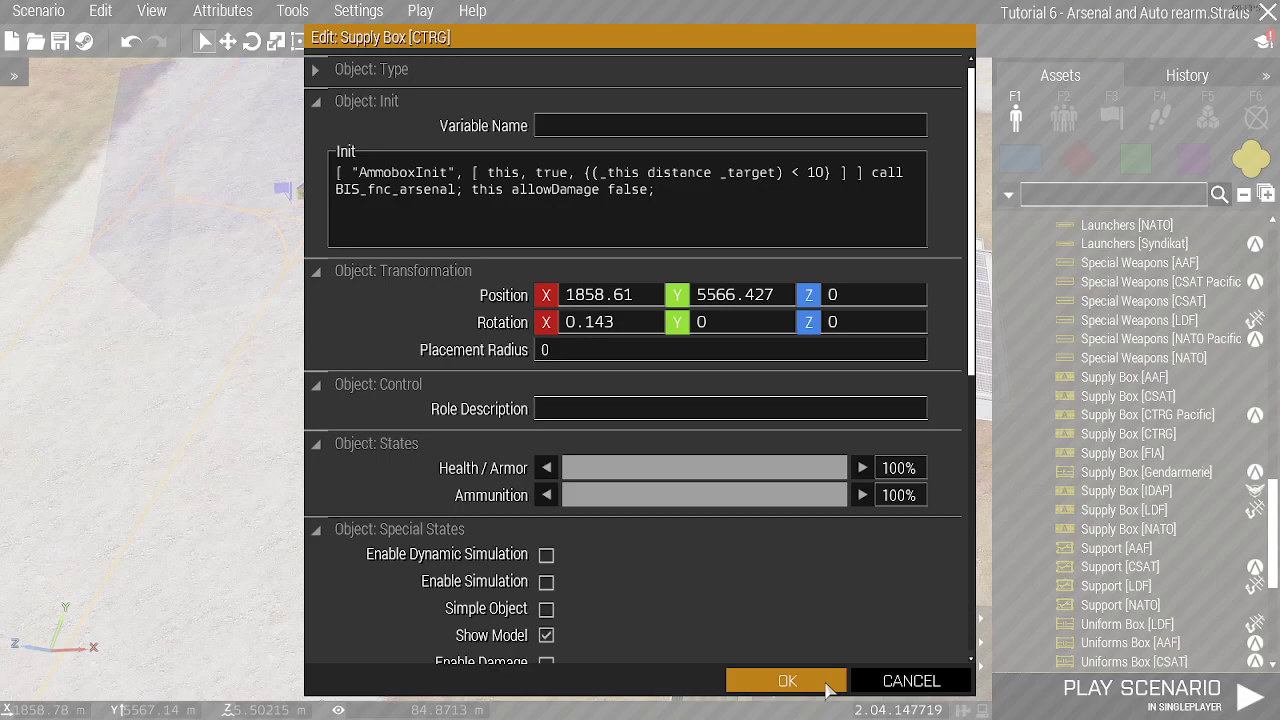
{"action": "left_click", "coordinate": [788, 681]}
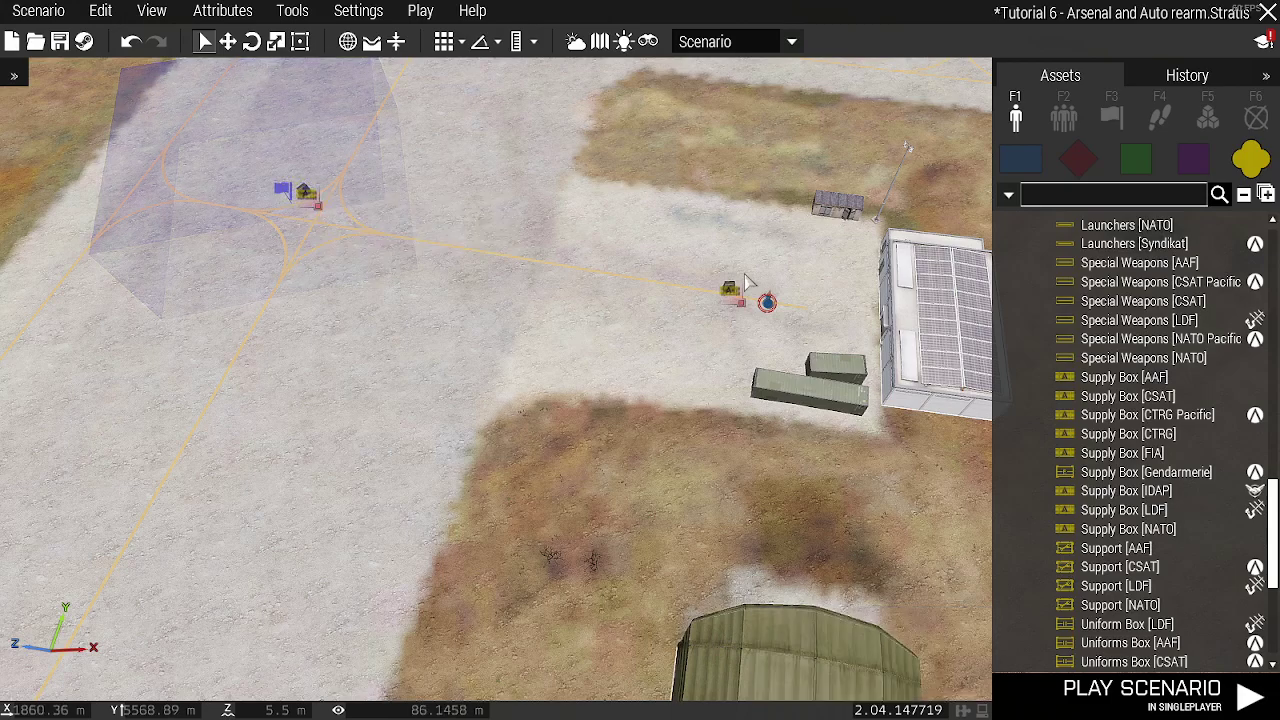
Open the trigger's attributes and examine its size, activation side options and repeat setting
{"action": "double_click", "coordinate": [282, 193]}
{"action": "scroll", "coordinate": [865, 437], "scroll_direction": "down", "scroll_amount": 3}
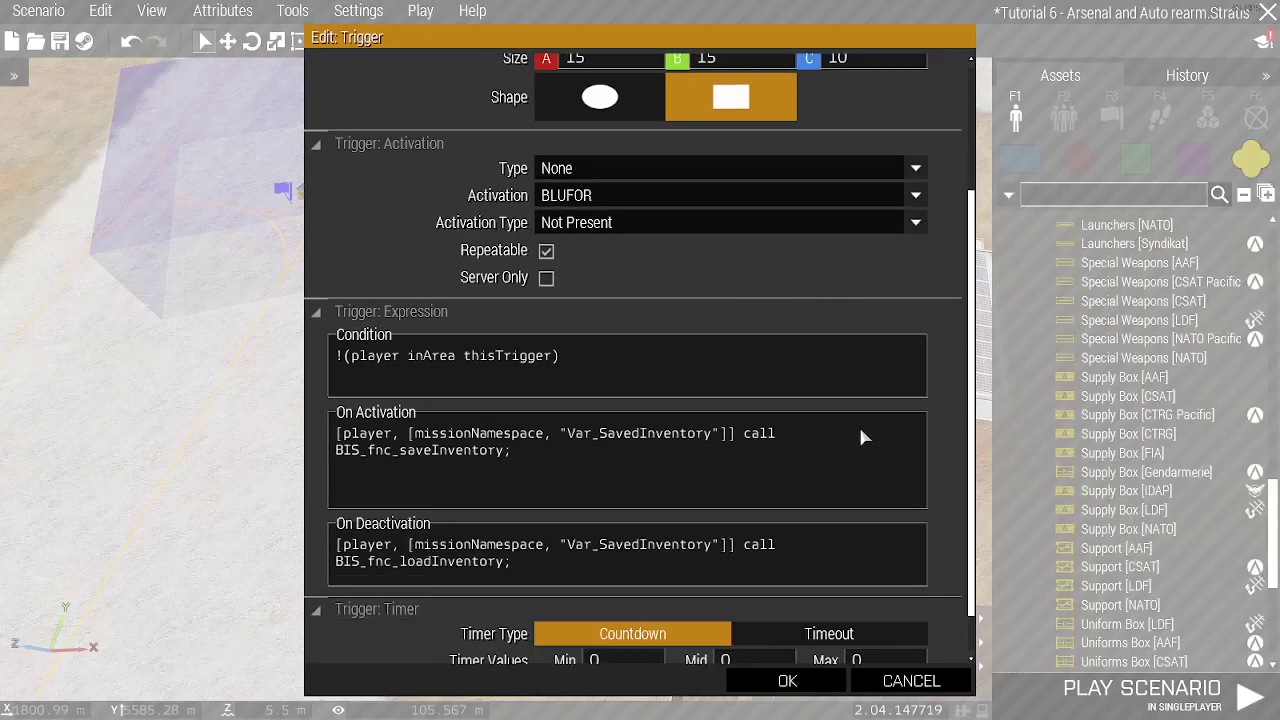
{"action": "scroll", "coordinate": [924, 448], "scroll_direction": "up", "scroll_amount": 3}
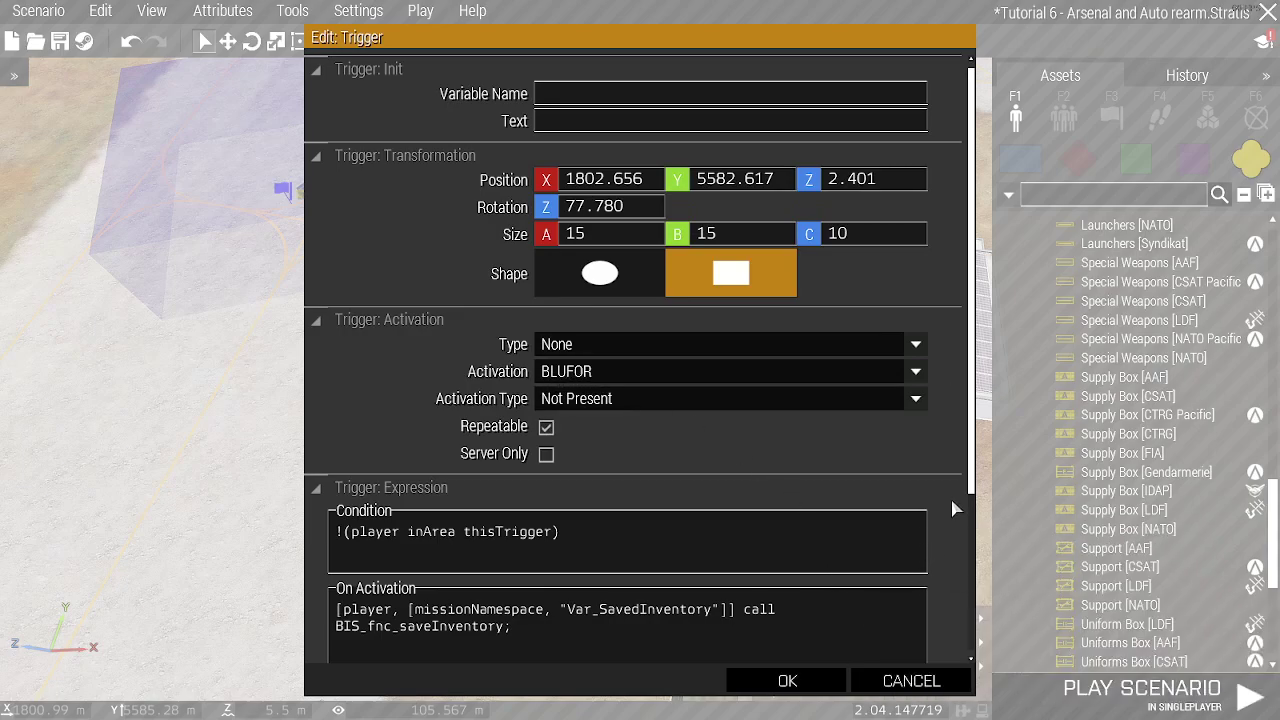
{"action": "left_click", "coordinate": [640, 372]}
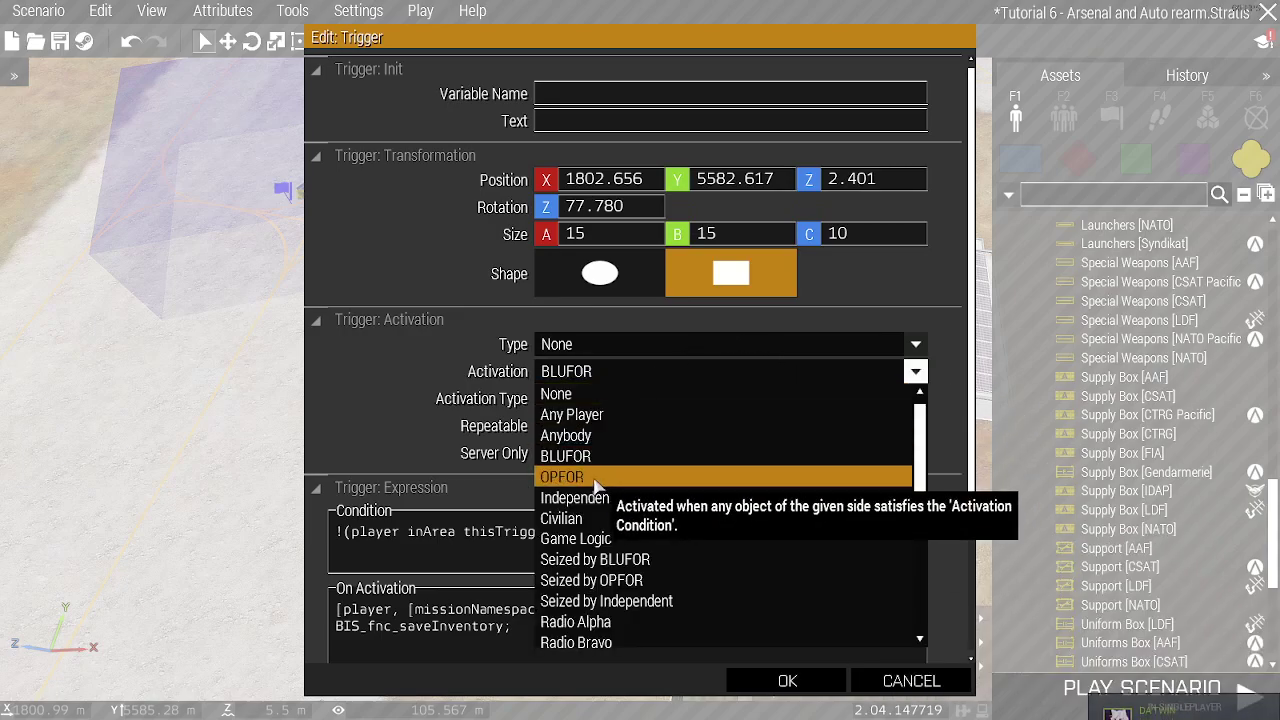
{"action": "left_click", "coordinate": [916, 366]}
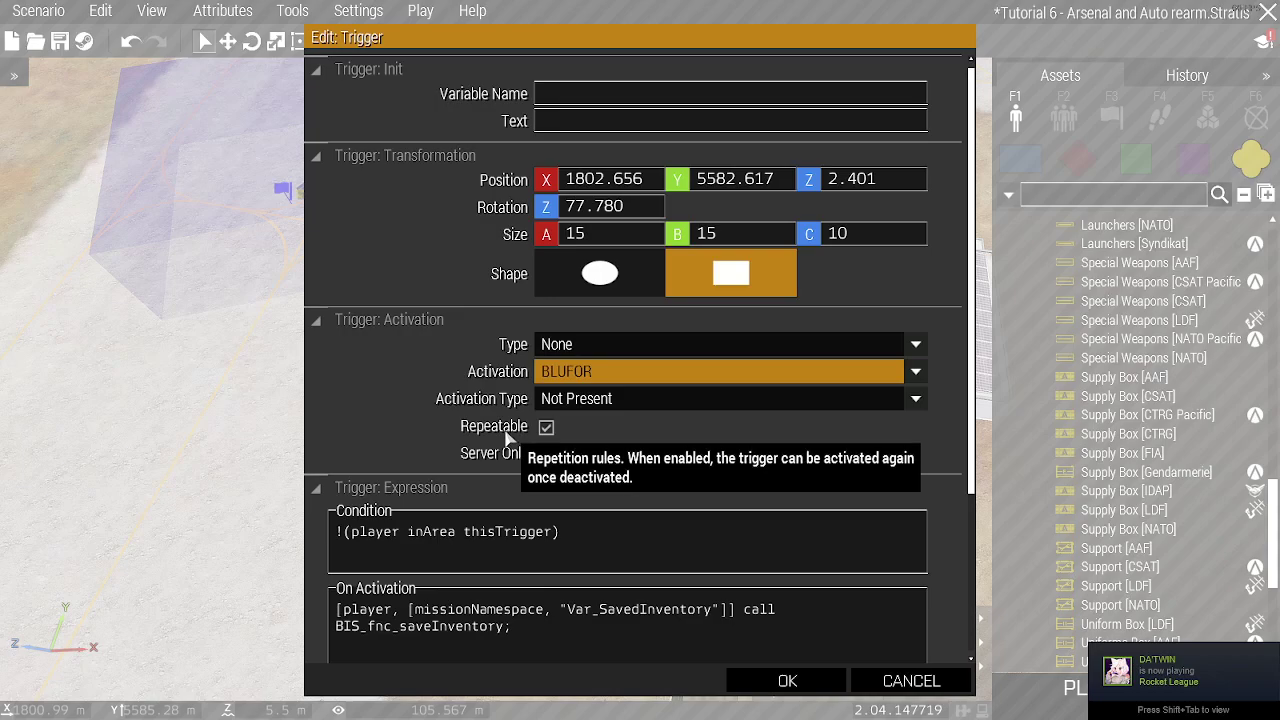
{"action": "scroll", "coordinate": [510, 430], "scroll_direction": "down", "scroll_amount": 5}
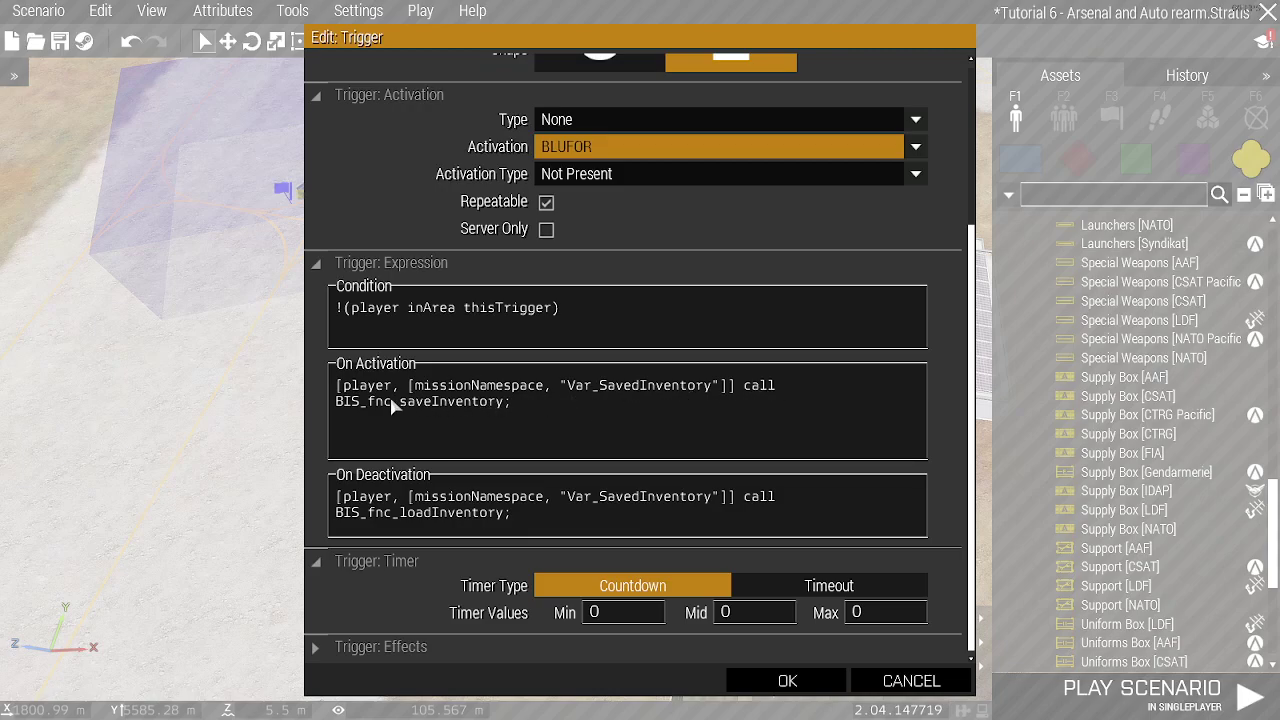
Examine the trigger's On Activation and On Deactivation scripts for saving and loading the player's inventory, and close its attributes
{"action": "left_click_drag", "start_coordinate": [337, 406], "coordinate": [503, 405]}
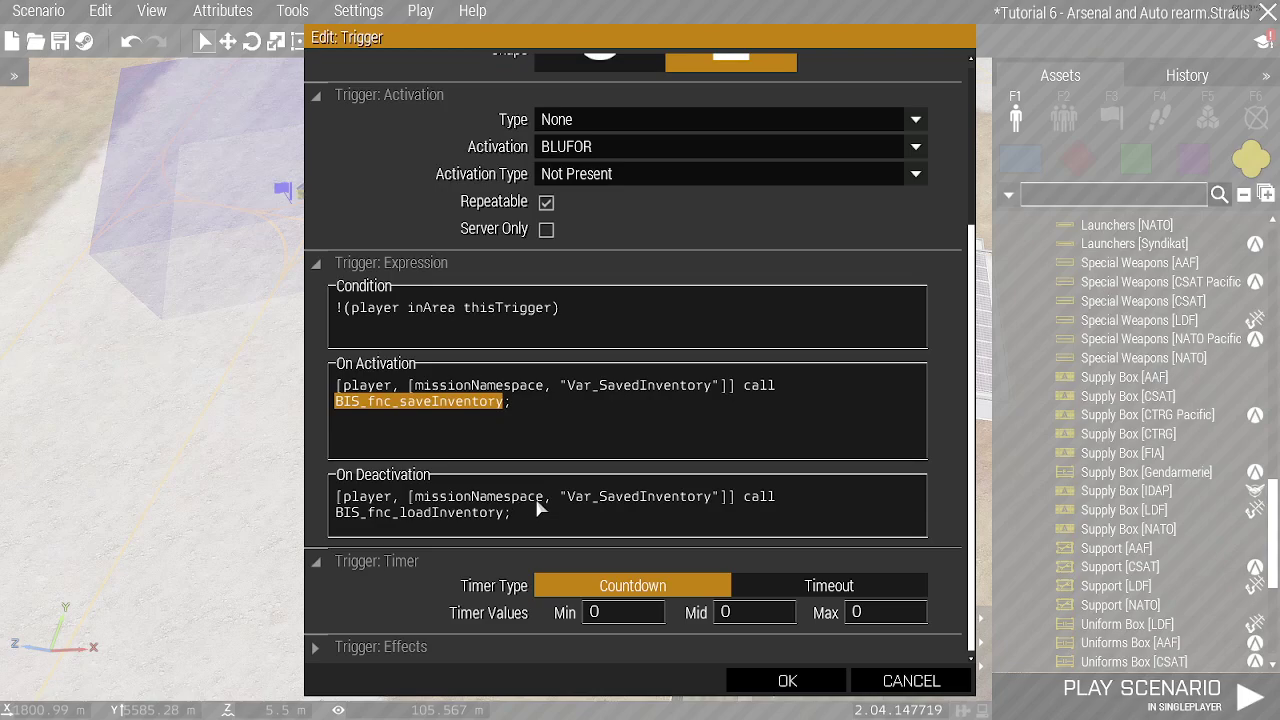
{"action": "double_click", "coordinate": [347, 497]}
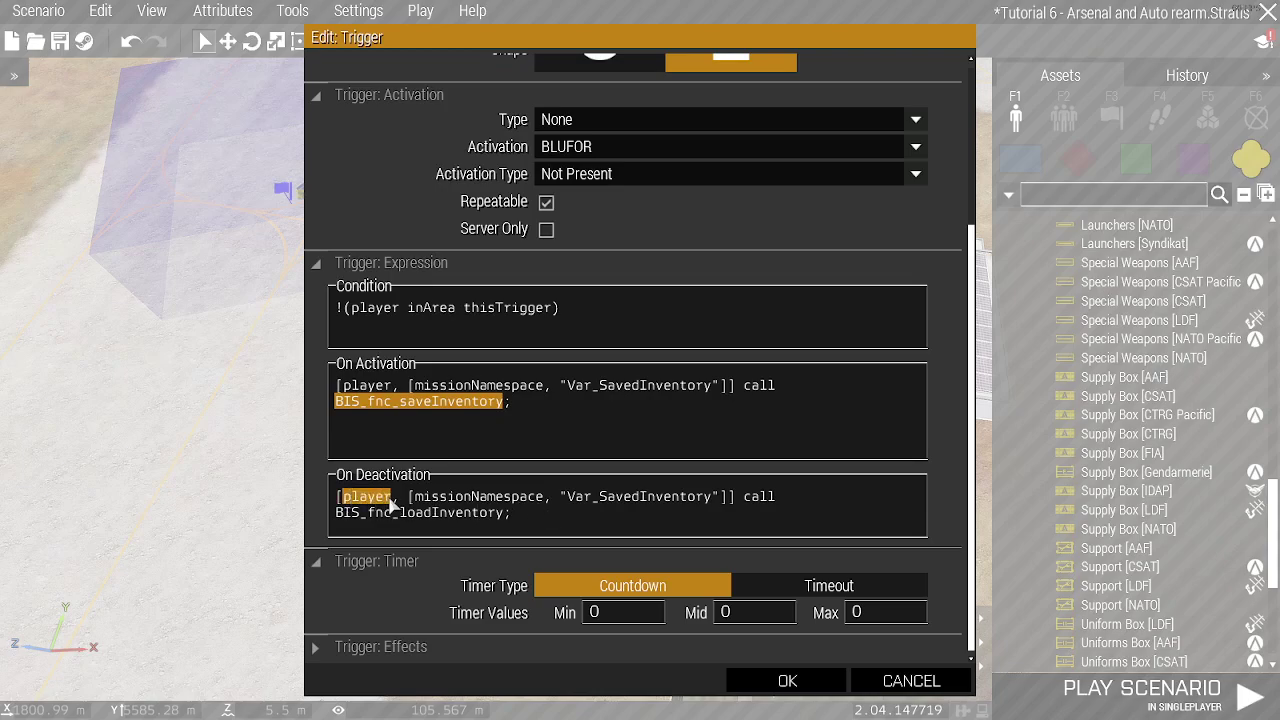
{"action": "left_click_drag", "start_coordinate": [455, 497], "coordinate": [502, 500]}
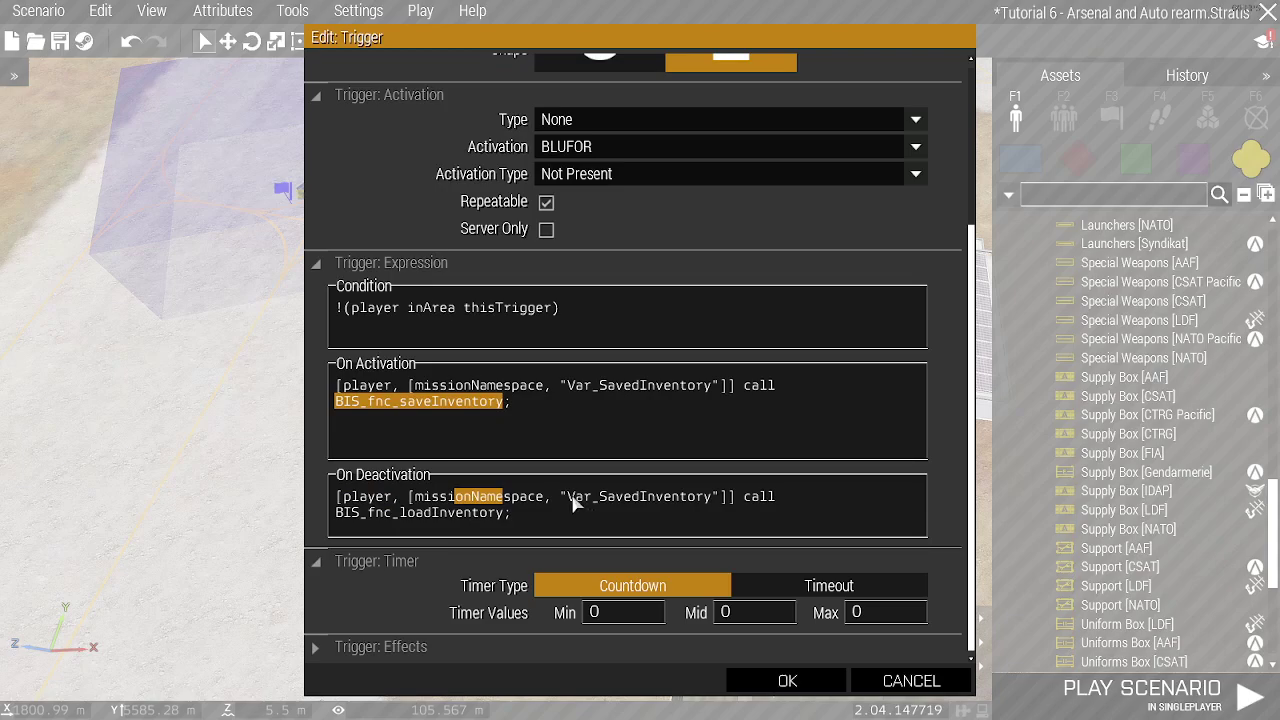
{"action": "left_click_drag", "start_coordinate": [575, 505], "coordinate": [707, 511]}
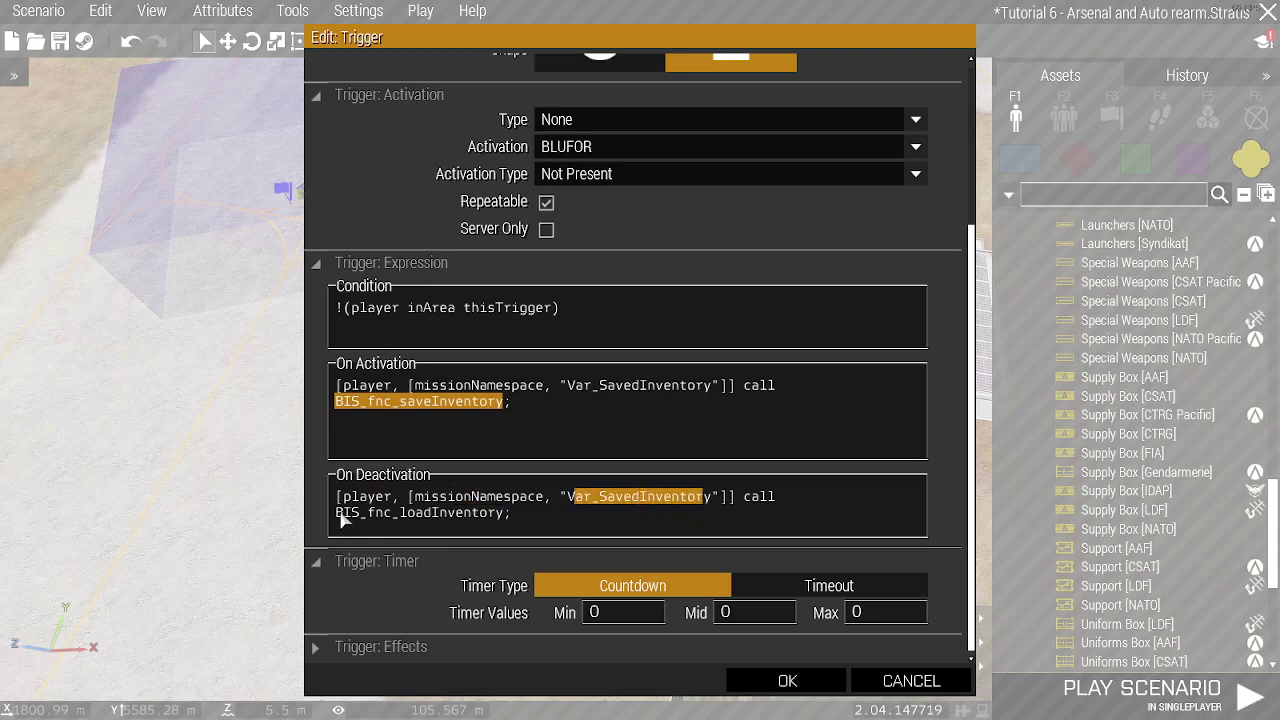
{"action": "left_click_drag", "start_coordinate": [340, 518], "coordinate": [506, 521]}
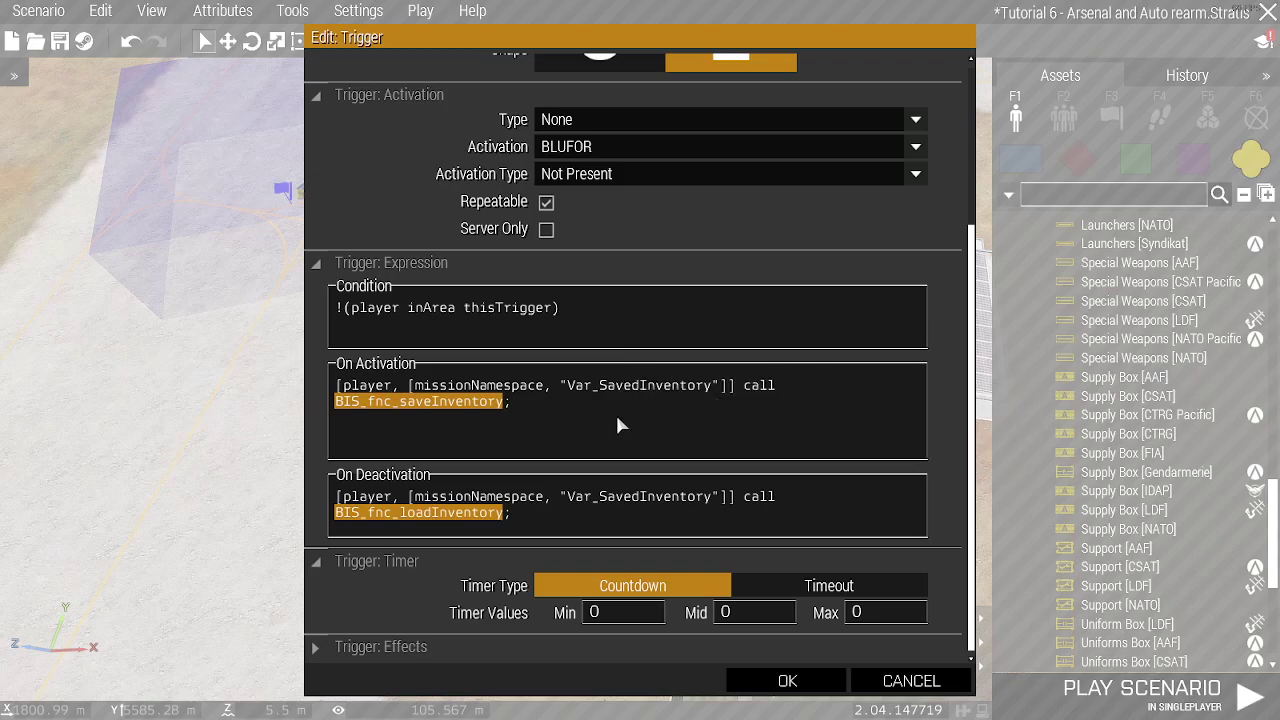
{"action": "left_click", "coordinate": [790, 681]}
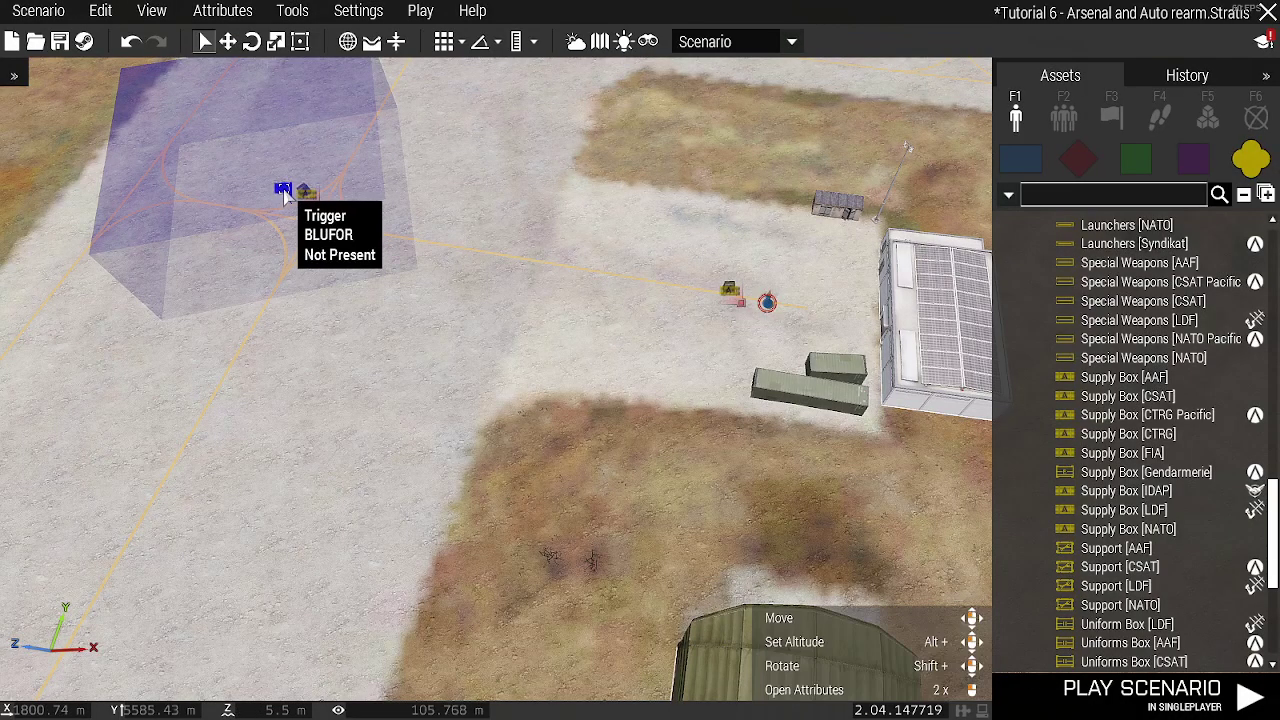
Move the trigger area over the supply box beside the player soldier and save the scenario
{"action": "left_click_drag", "start_coordinate": [290, 195], "coordinate": [702, 286]}
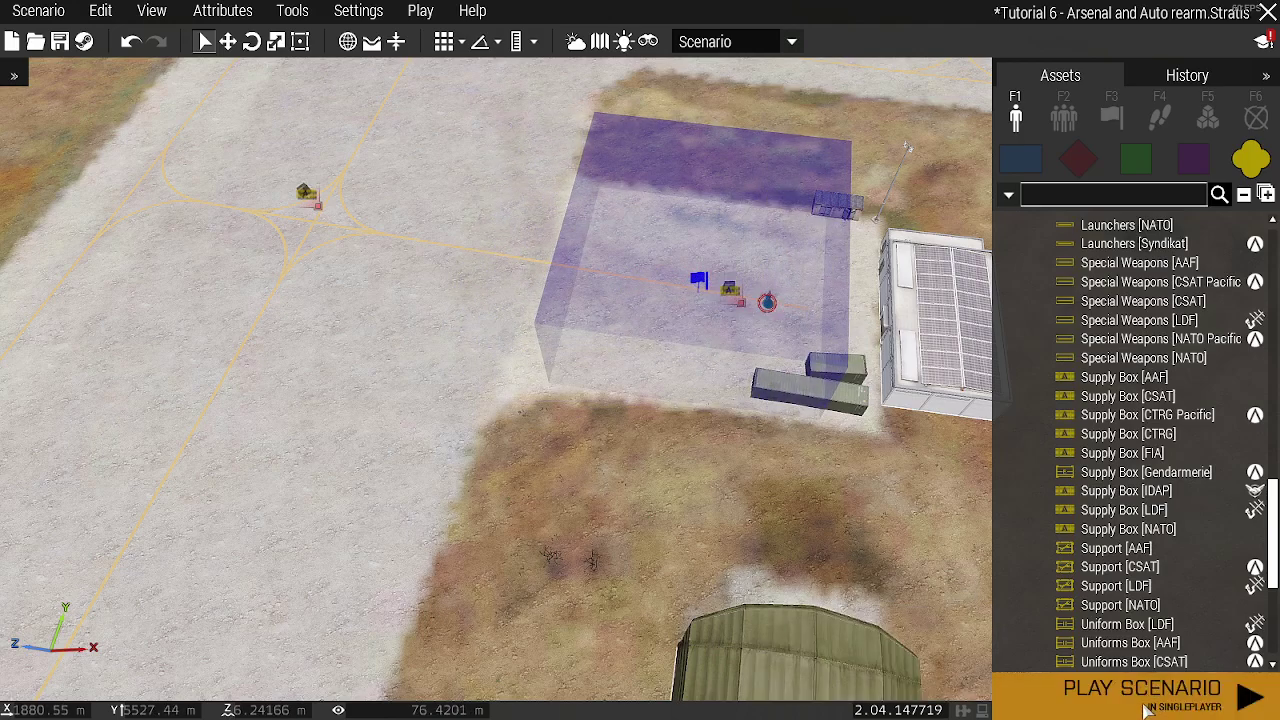
{"action": "key", "text": "ctrl+s"}
Play the scenario in singleplayer and load a saved loadout from the supply box's arsenal
{"action": "left_click", "coordinate": [1147, 700]}
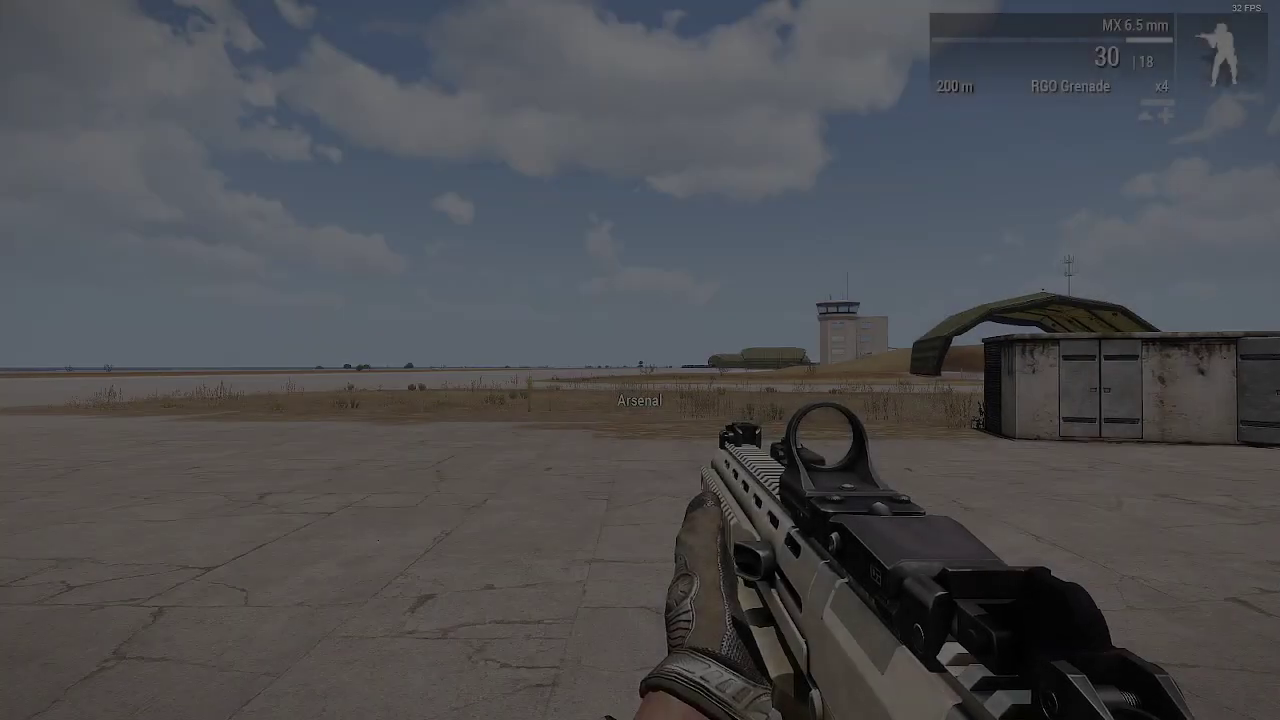
{"action": "scroll", "coordinate": [640, 360], "scroll_direction": "down", "scroll_amount": 1}
{"action": "key", "text": "space"}
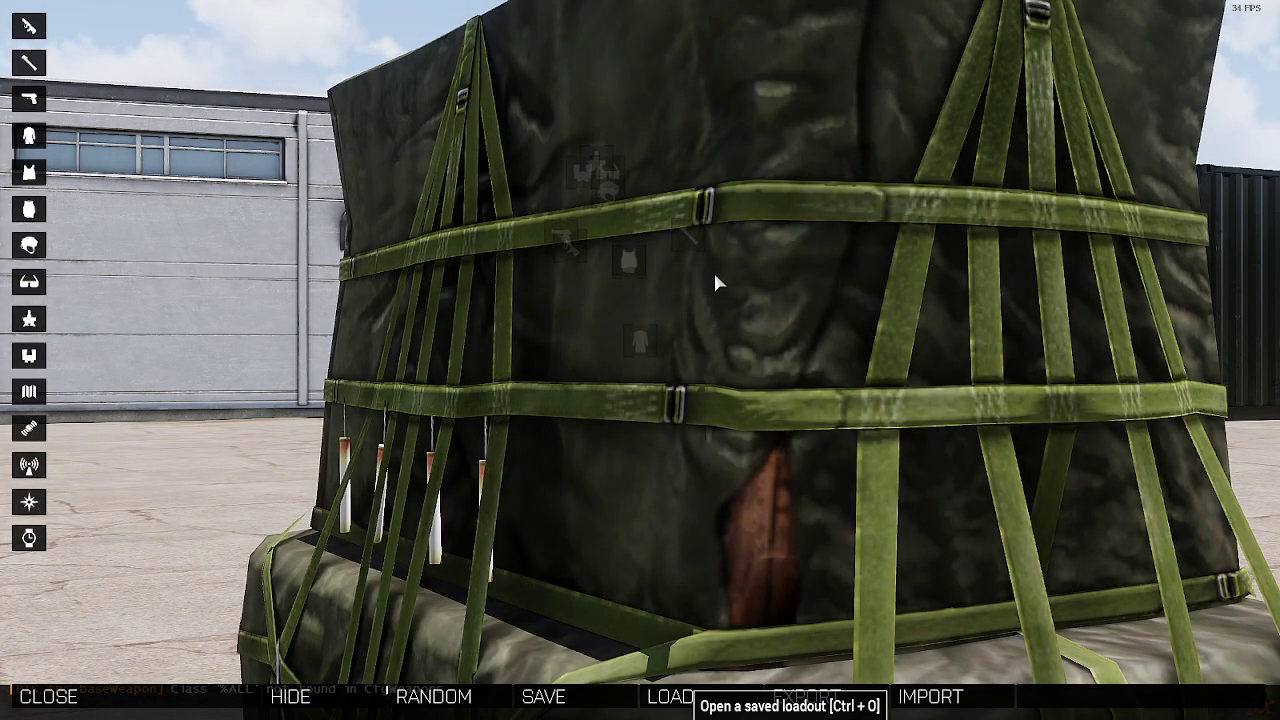
{"action": "key", "text": "ctrl+o"}
{"action": "left_click", "coordinate": [555, 164]}
{"action": "left_click", "coordinate": [830, 607]}
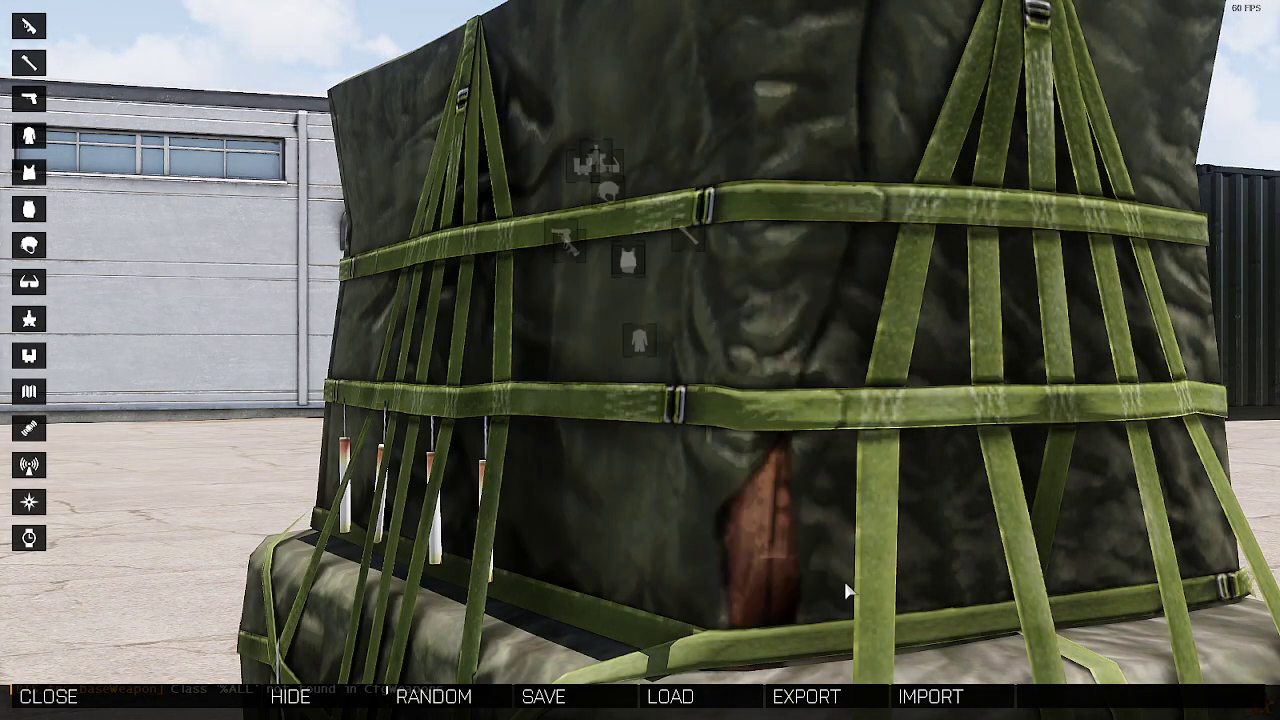
{"action": "key", "text": "Escape"}
{"action": "key", "text": "KP_Enter"}
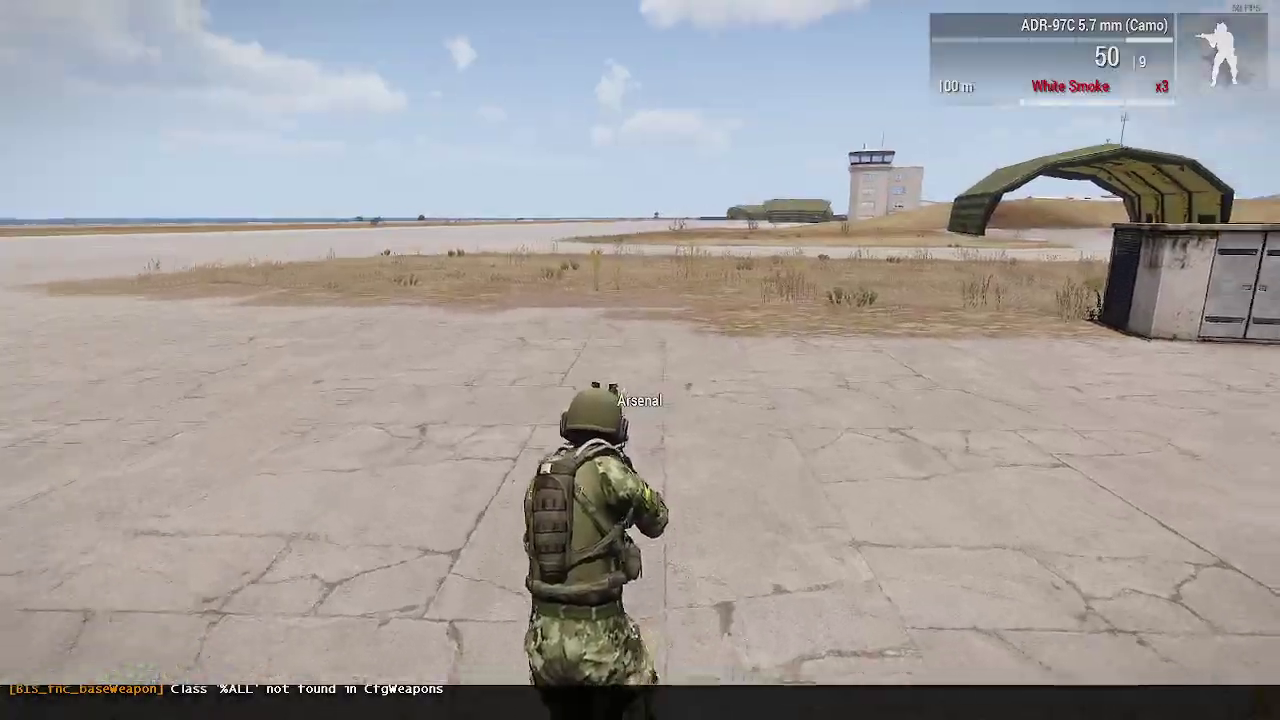
Walk the soldier away from the supply box out of the trigger area and fire off a full magazine
{"action": "key", "text": "w"}
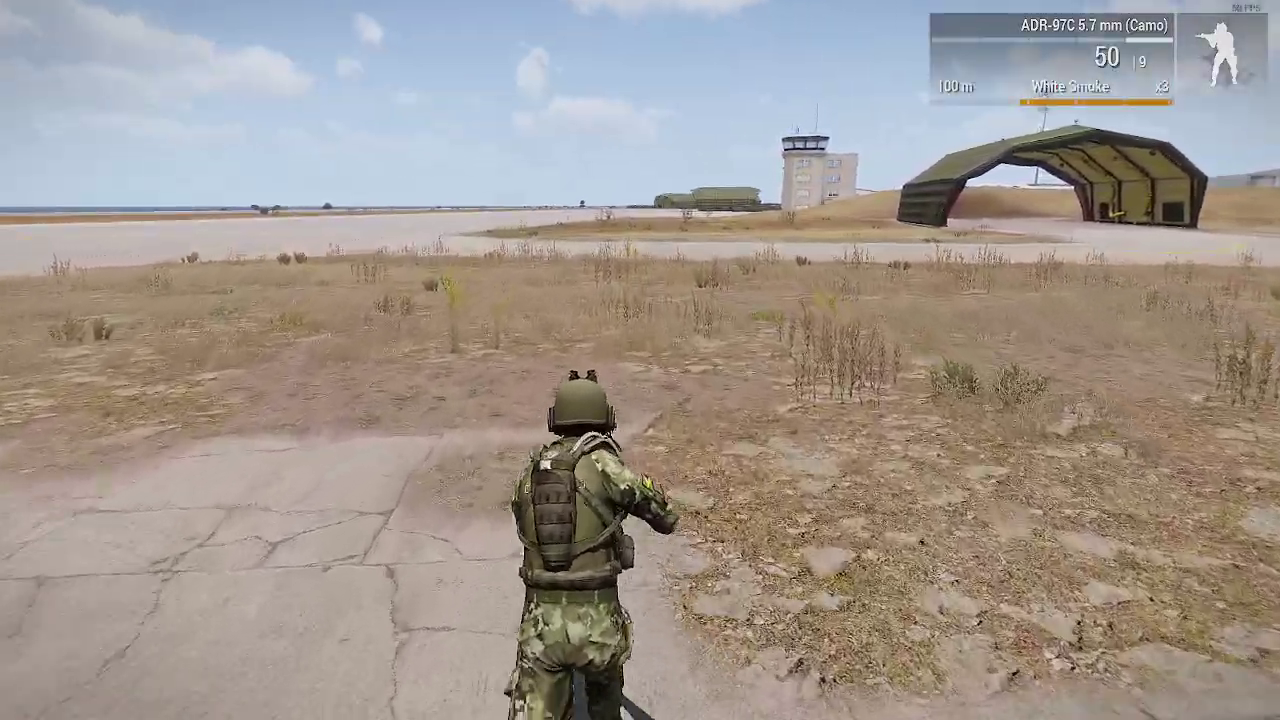
{"action": "key", "text": "w"}
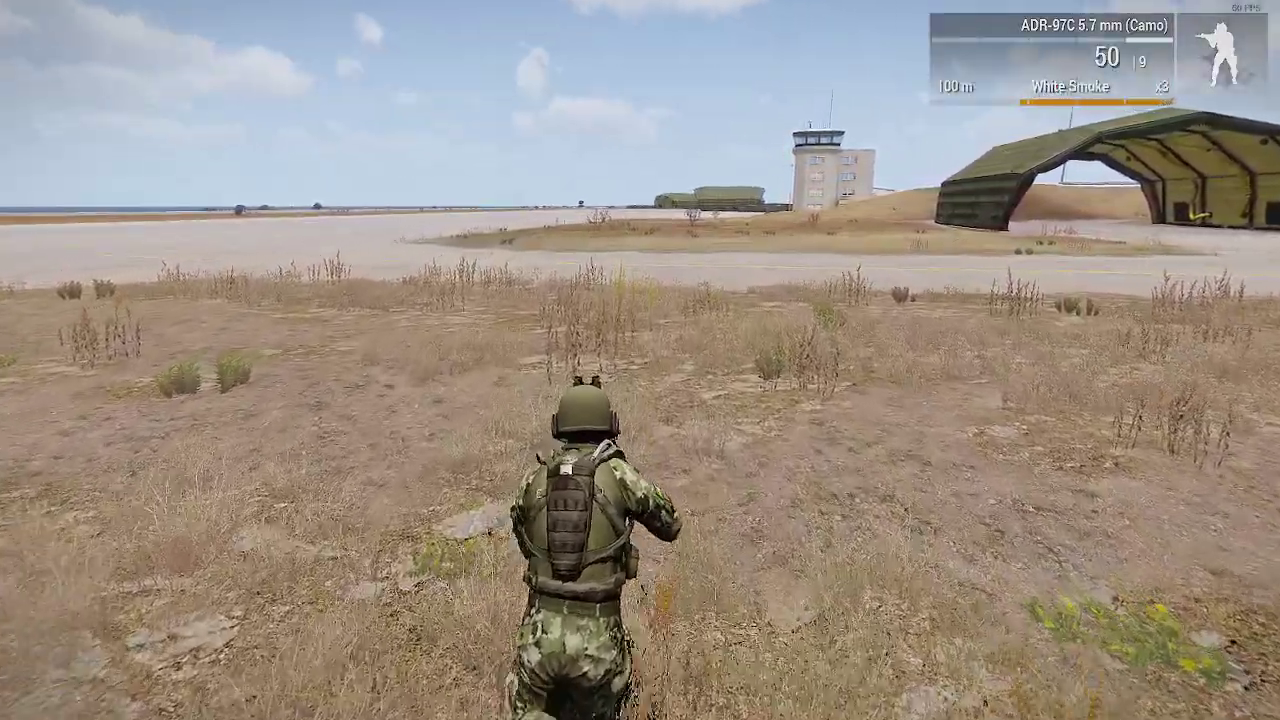
{"action": "key", "text": "w"}
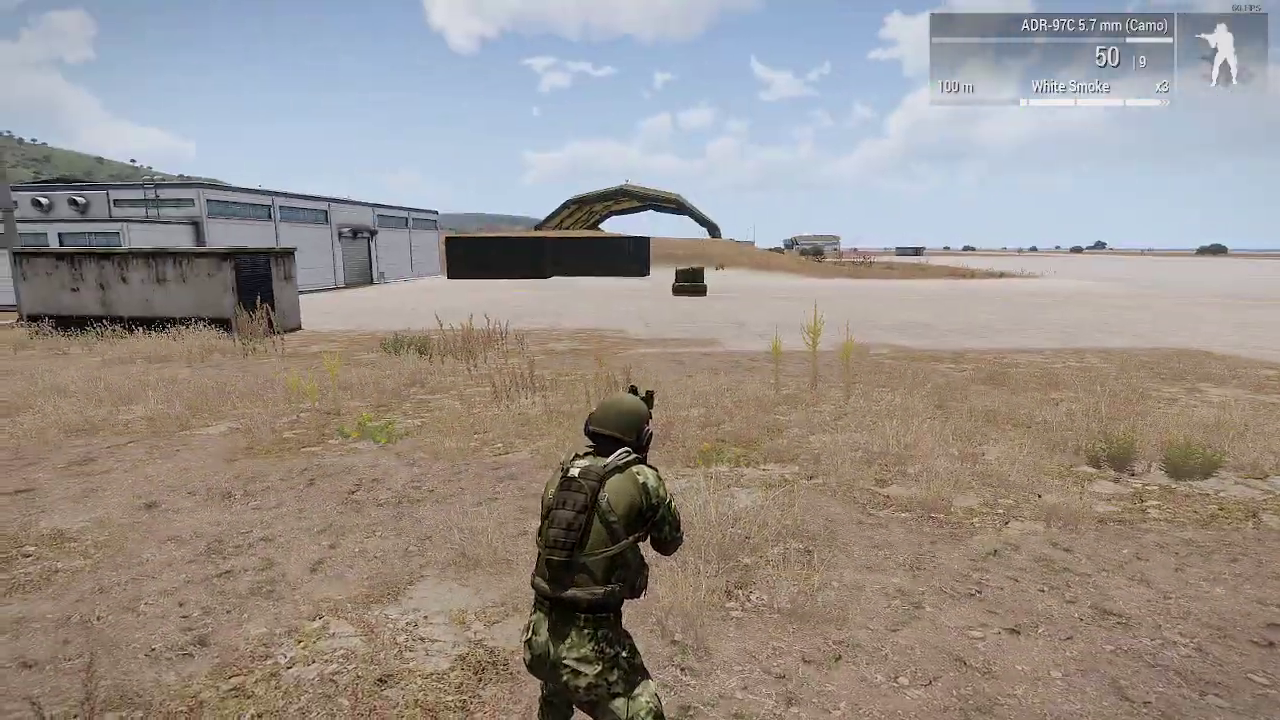
{"action": "key", "text": "w"}
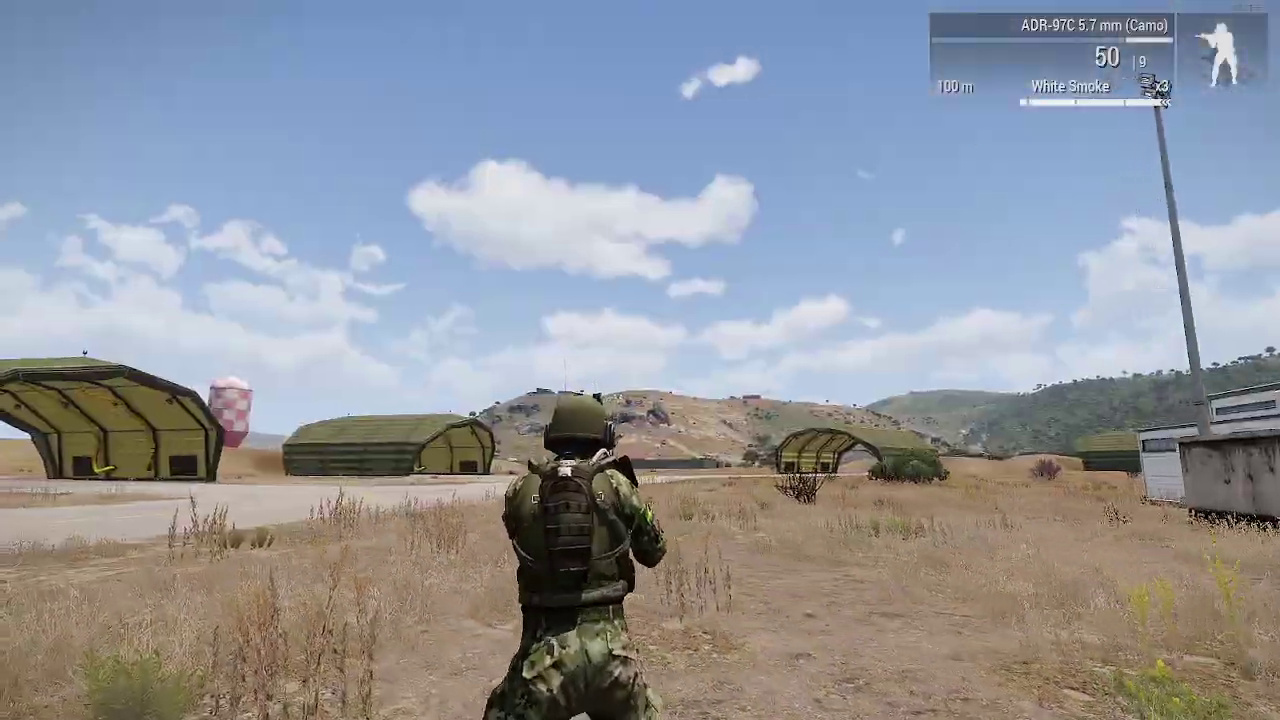
{"action": "left_click", "coordinate": [640, 360]}
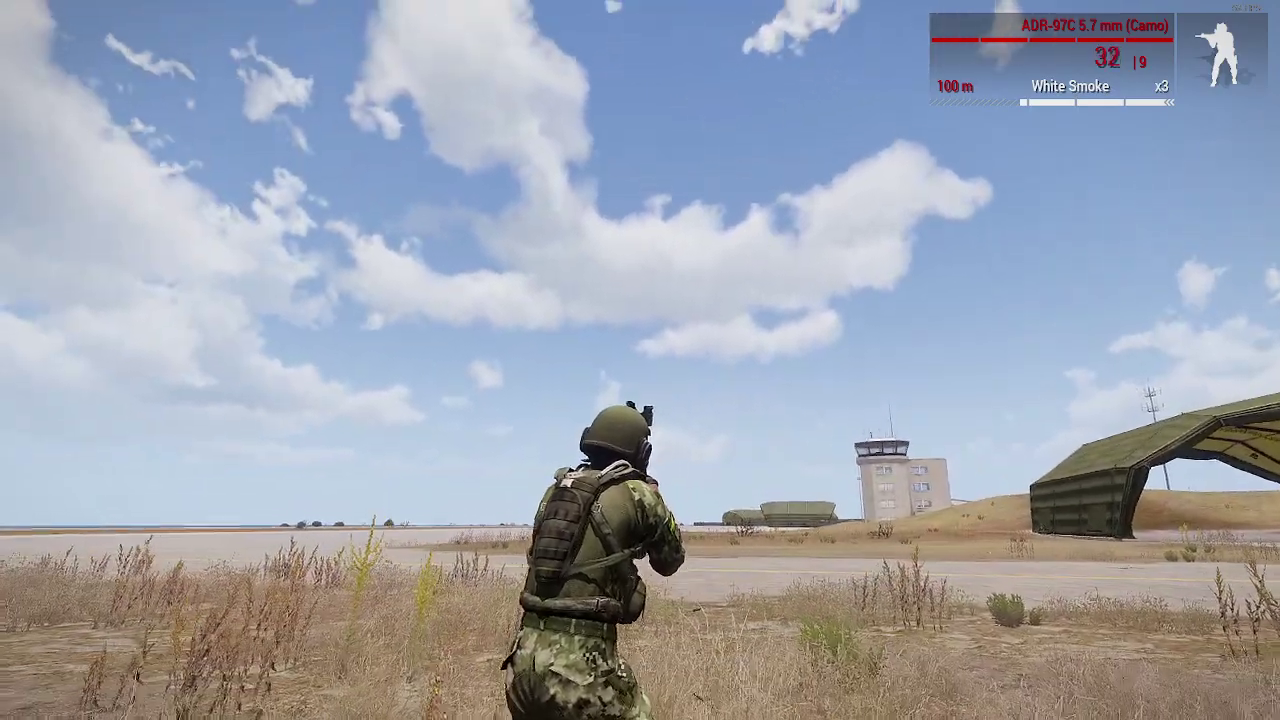
{"action": "left_click_drag", "start_coordinate": [640, 360], "coordinate": [640, 360]}
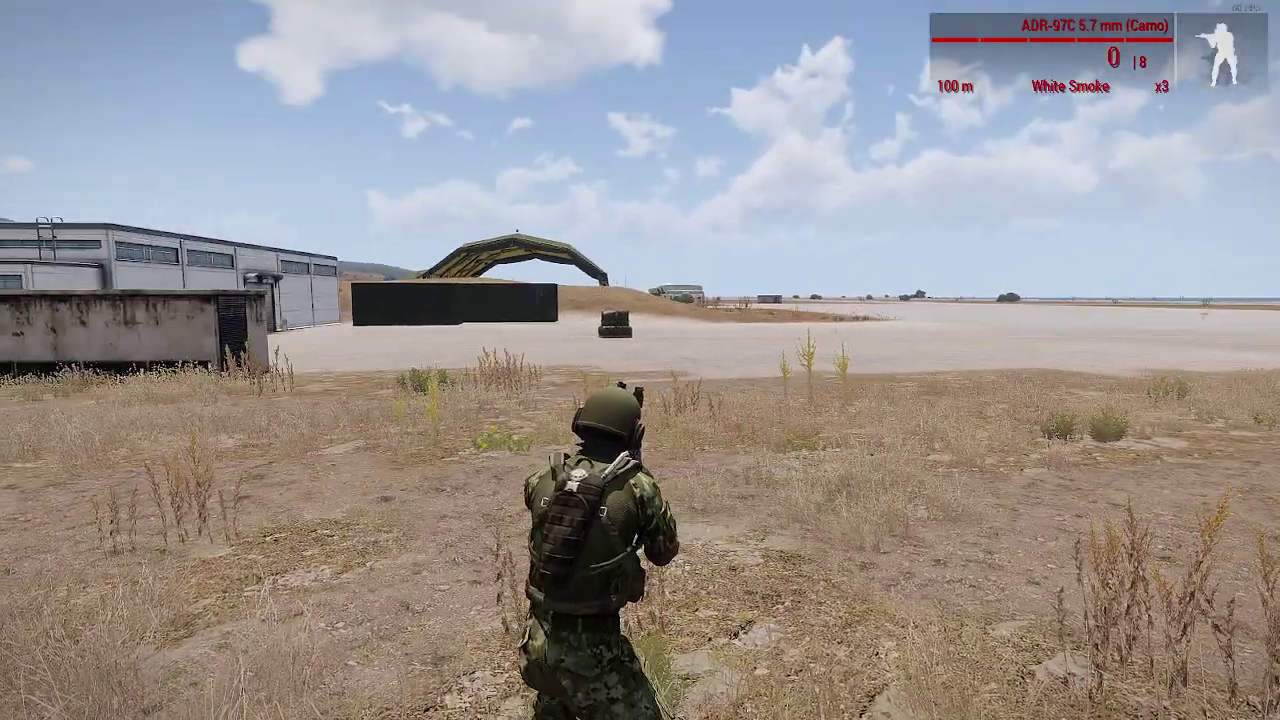
Walk the soldier back into the trigger area to check the automatic rearming, and return to the editor
{"action": "key", "text": "w"}
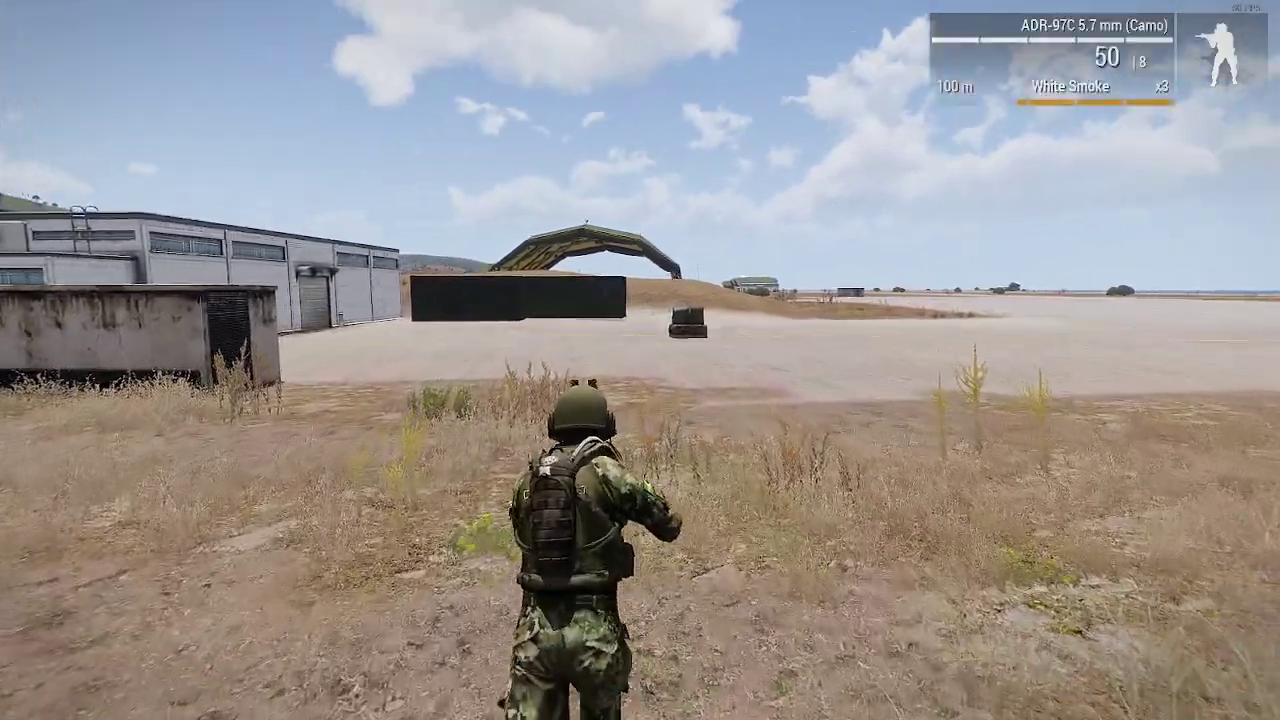
{"action": "key", "text": "w"}
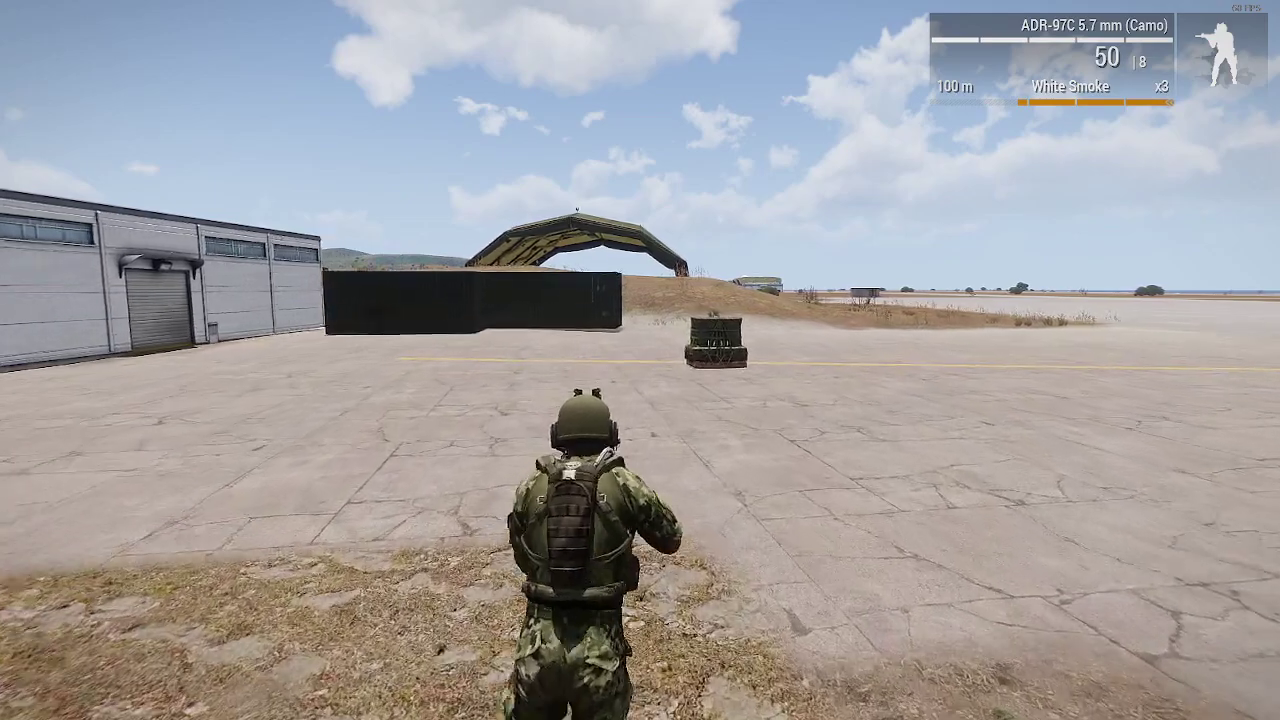
{"action": "key", "text": "w"}
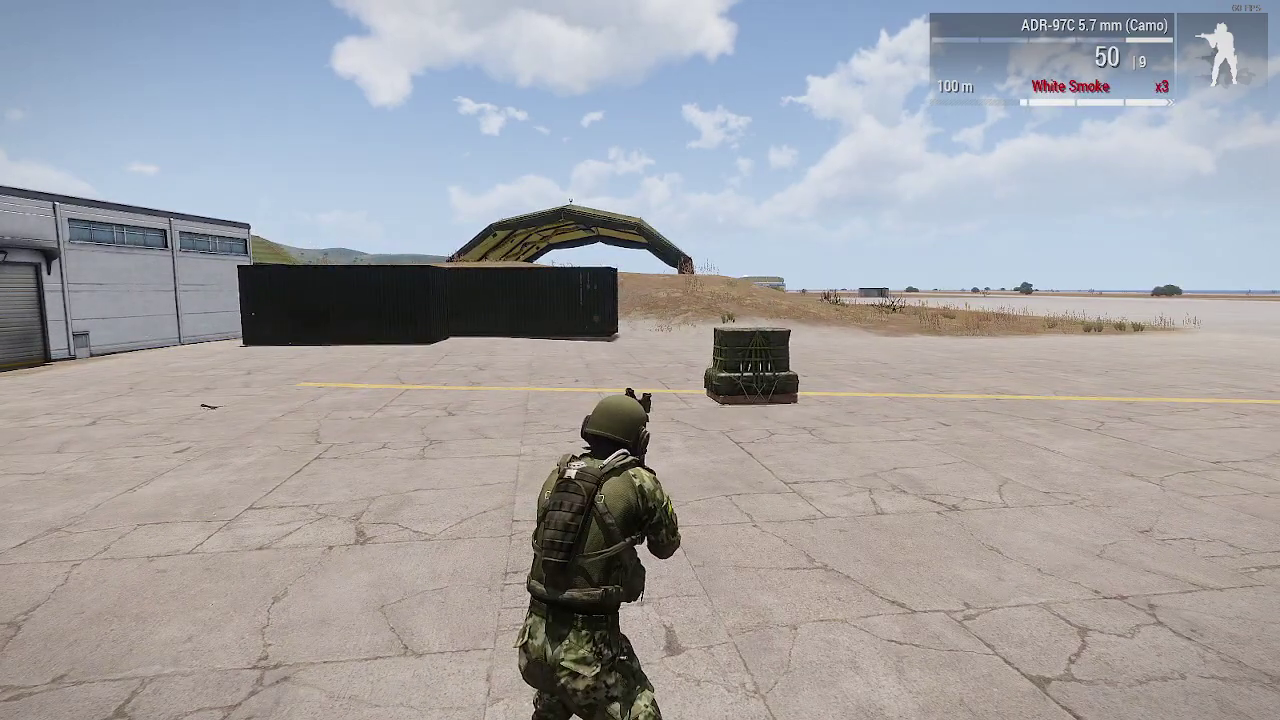
{"action": "key", "text": "w"}
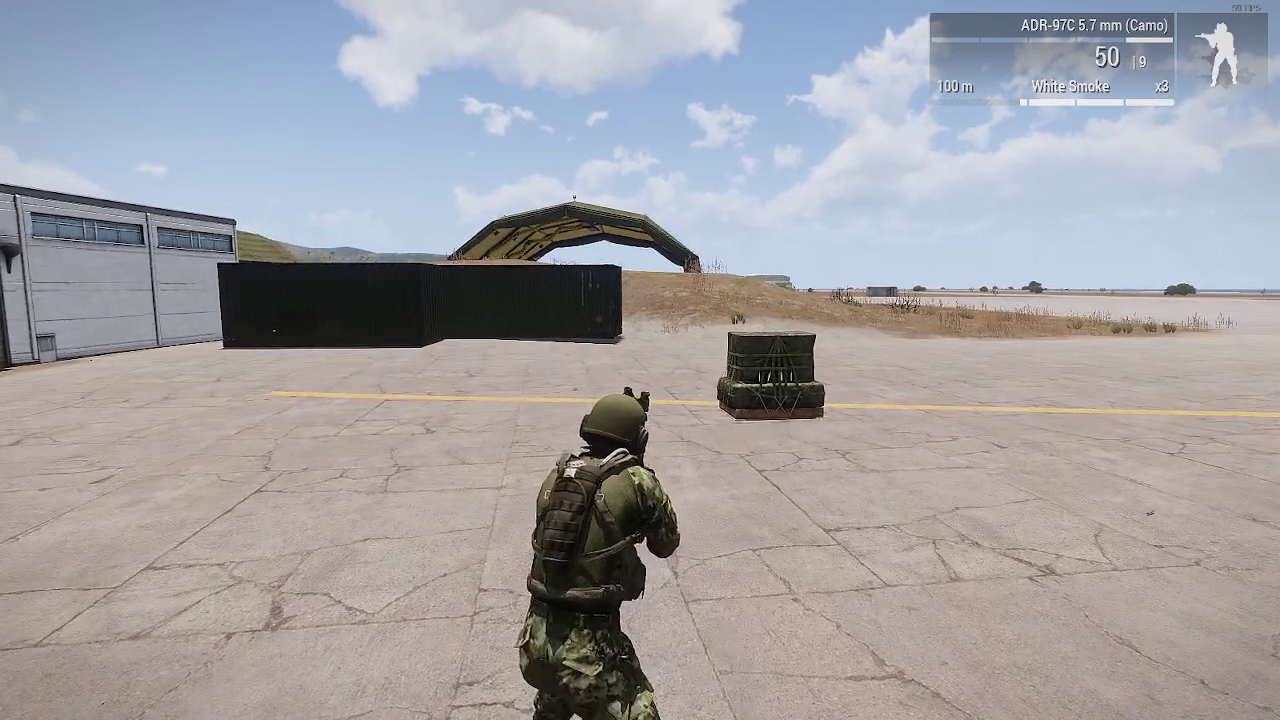
{"action": "key", "text": "Escape"}
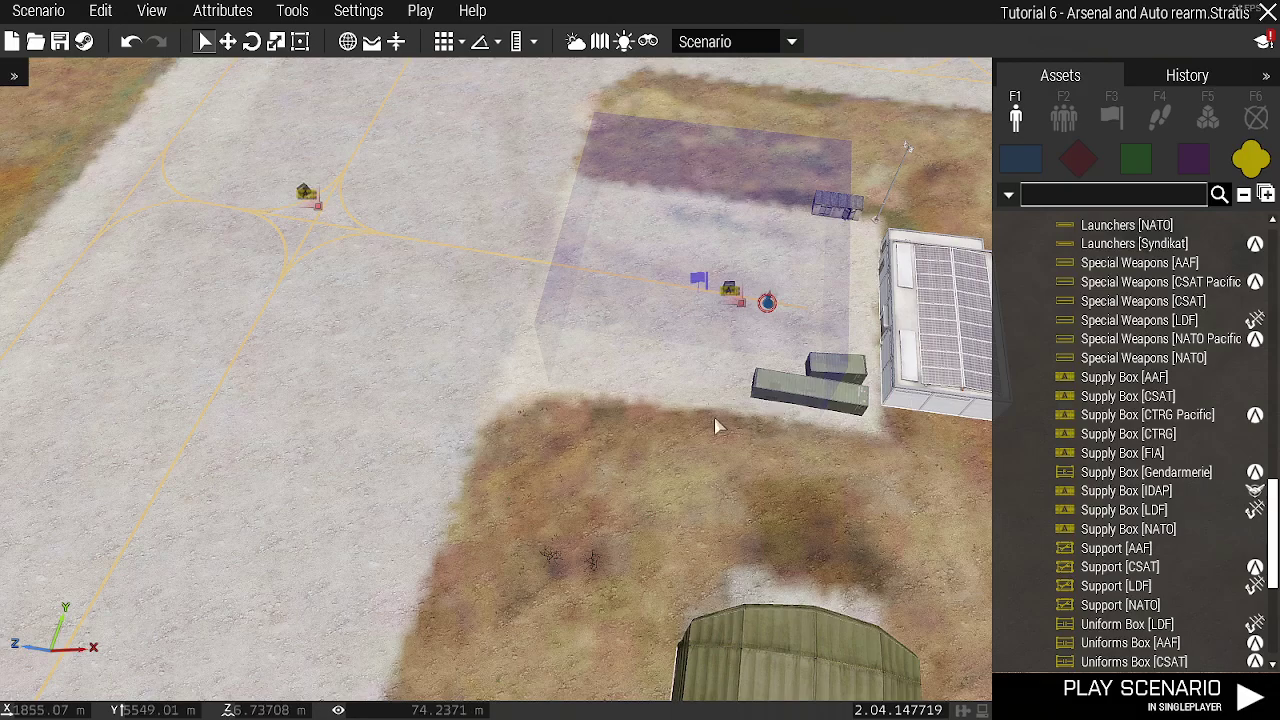
Examine the trigger area around the supply box and soldier from several angles and distances
{"action": "right_click_drag", "start_coordinate": [712, 464], "coordinate": [787, 454]}
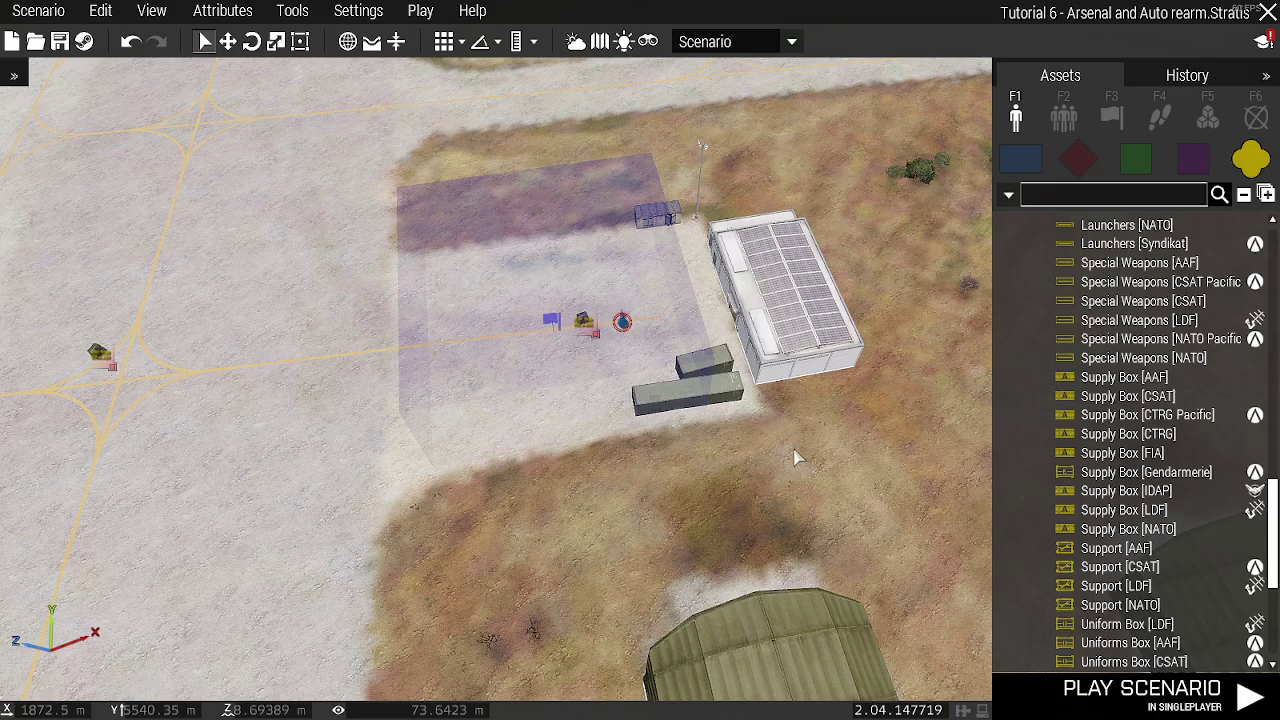
{"action": "key", "text": "d"}
{"action": "key", "text": "w"}
{"action": "right_click_drag", "start_coordinate": [669, 434], "coordinate": [645, 420]}
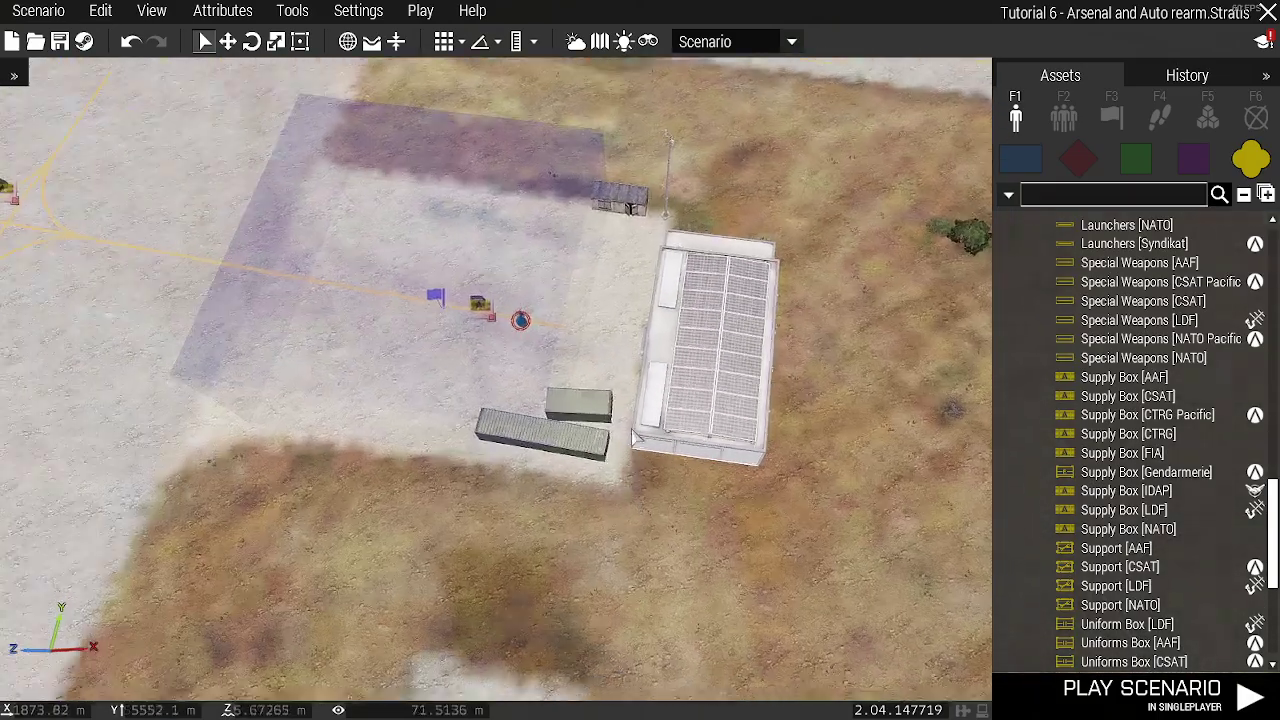
{"action": "scroll", "coordinate": [645, 368], "scroll_direction": "up", "scroll_amount": 4}
{"action": "right_click_drag", "start_coordinate": [645, 368], "coordinate": [516, 437]}
{"action": "key", "text": "d"}
{"action": "key", "text": "w"}
{"action": "key", "text": "a"}
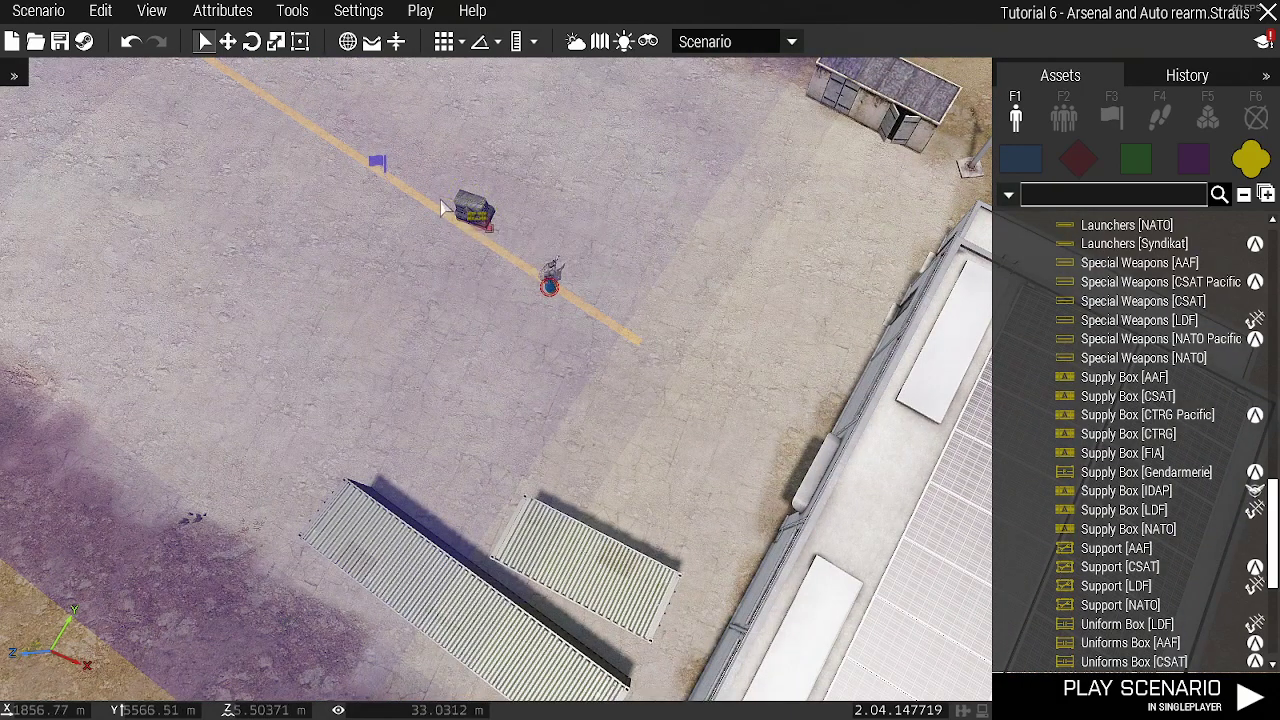
{"action": "scroll", "coordinate": [544, 292], "scroll_direction": "down", "scroll_amount": 3}
{"action": "right_click_drag", "start_coordinate": [571, 343], "coordinate": [219, 264]}
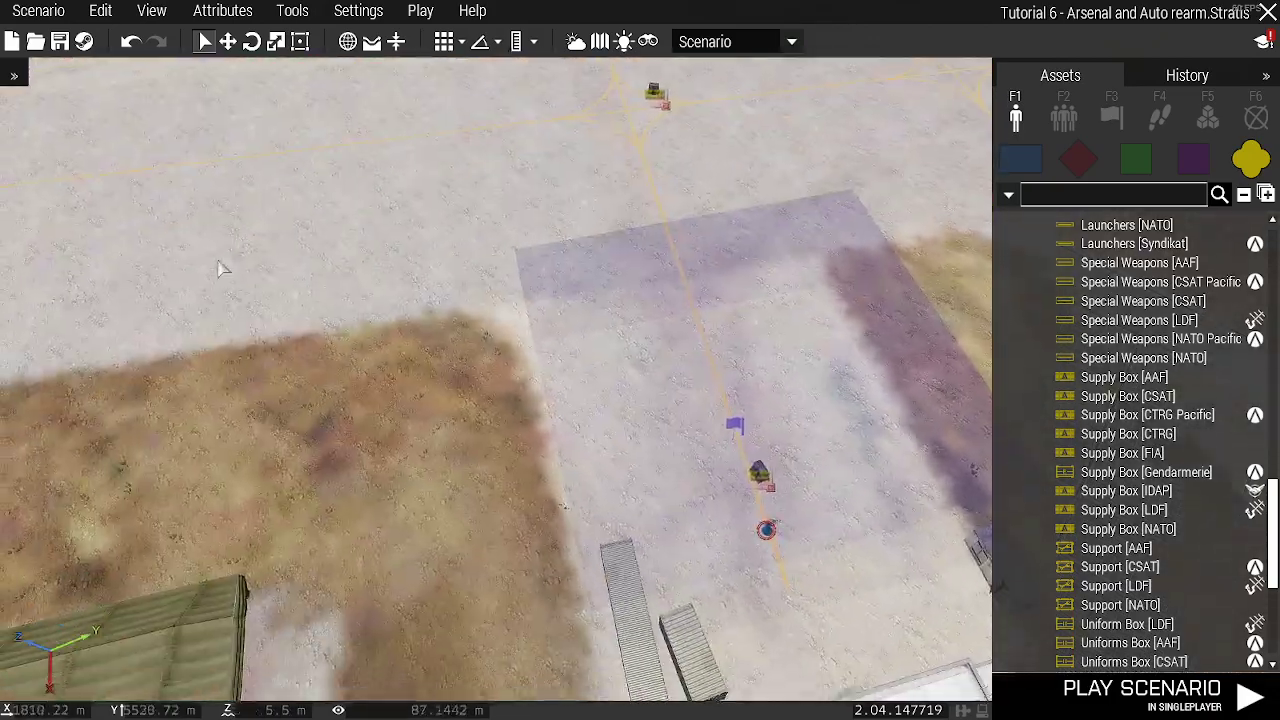
Place a Standard Military Flag marker on the map beside the large building near the soldier
{"action": "right_click_drag", "start_coordinate": [186, 429], "coordinate": [712, 308]}
{"action": "right_click_drag", "start_coordinate": [904, 168], "coordinate": [437, 180]}
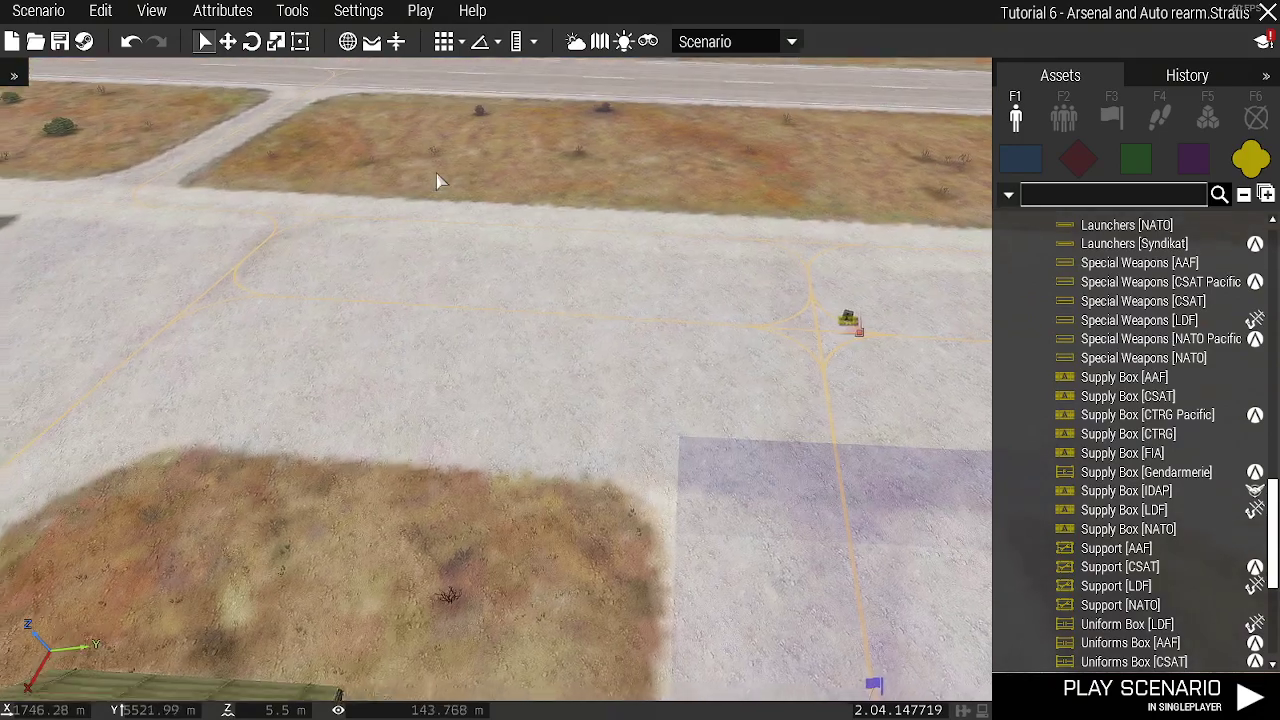
{"action": "right_click_drag", "start_coordinate": [569, 406], "coordinate": [851, 534]}
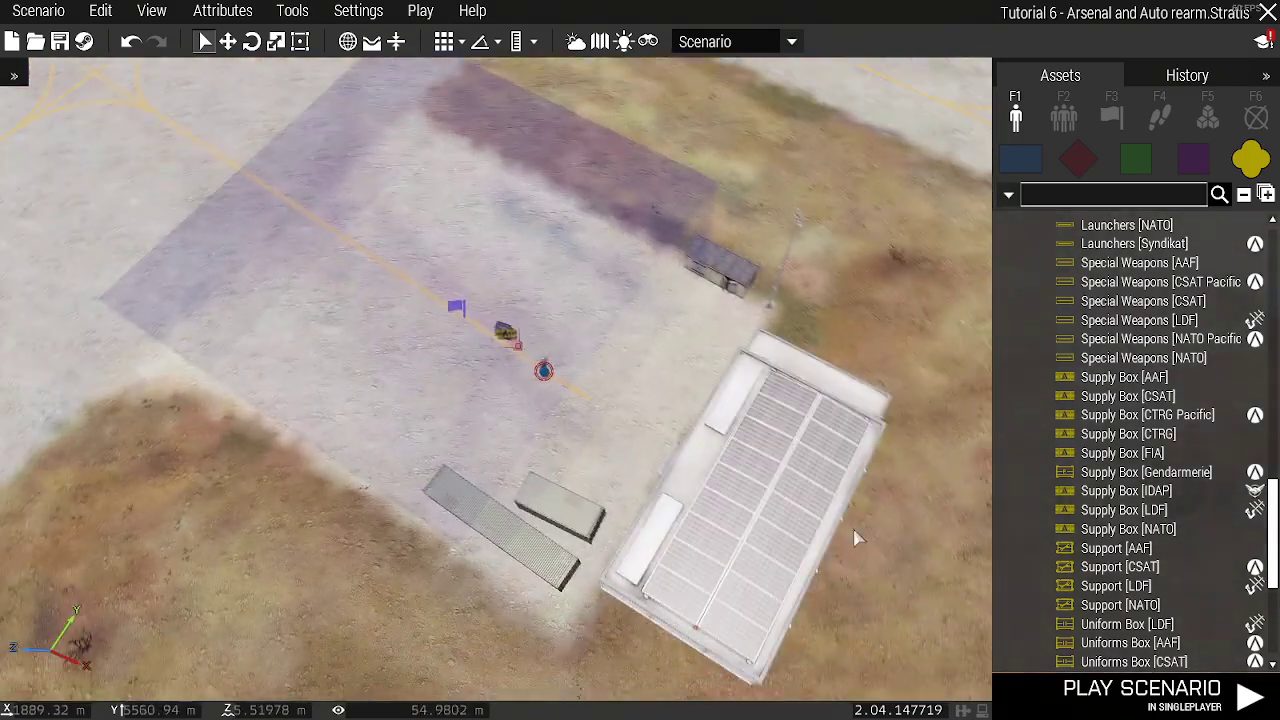
{"action": "left_click", "coordinate": [1256, 118]}
{"action": "key", "text": "m"}
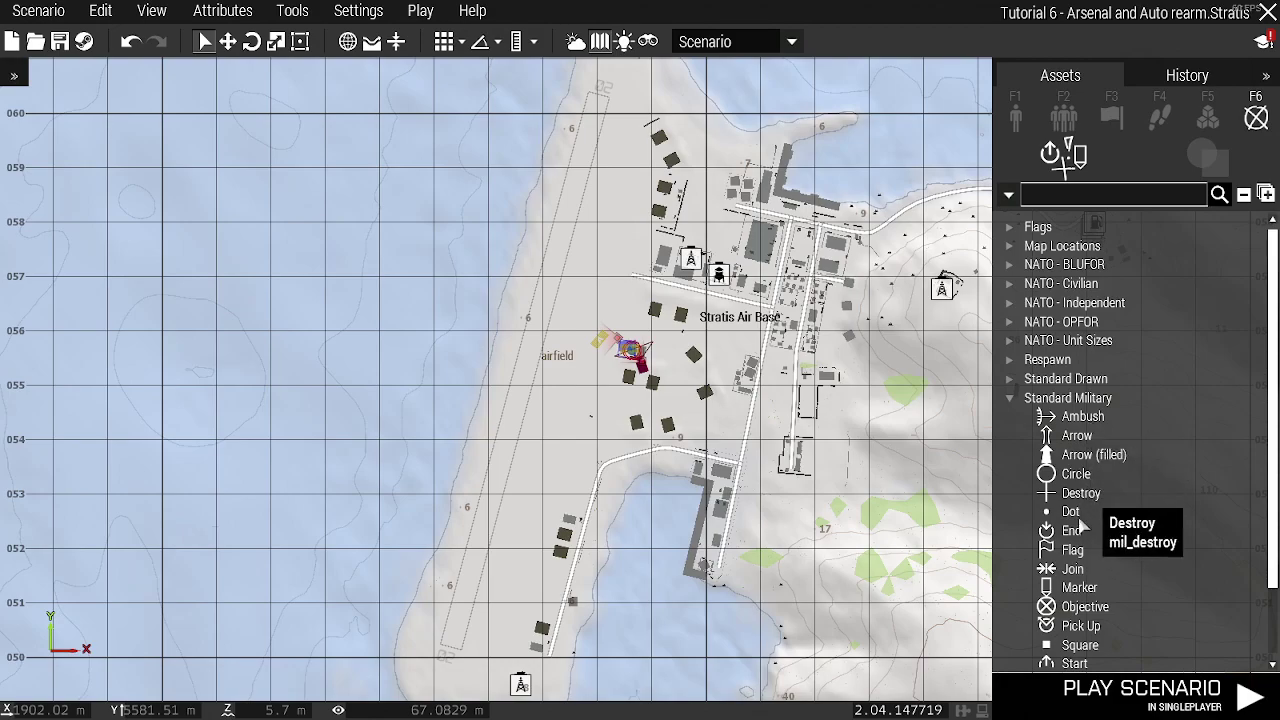
{"action": "left_click", "coordinate": [1063, 553]}
{"action": "scroll", "coordinate": [668, 364], "scroll_direction": "up", "scroll_amount": 15}
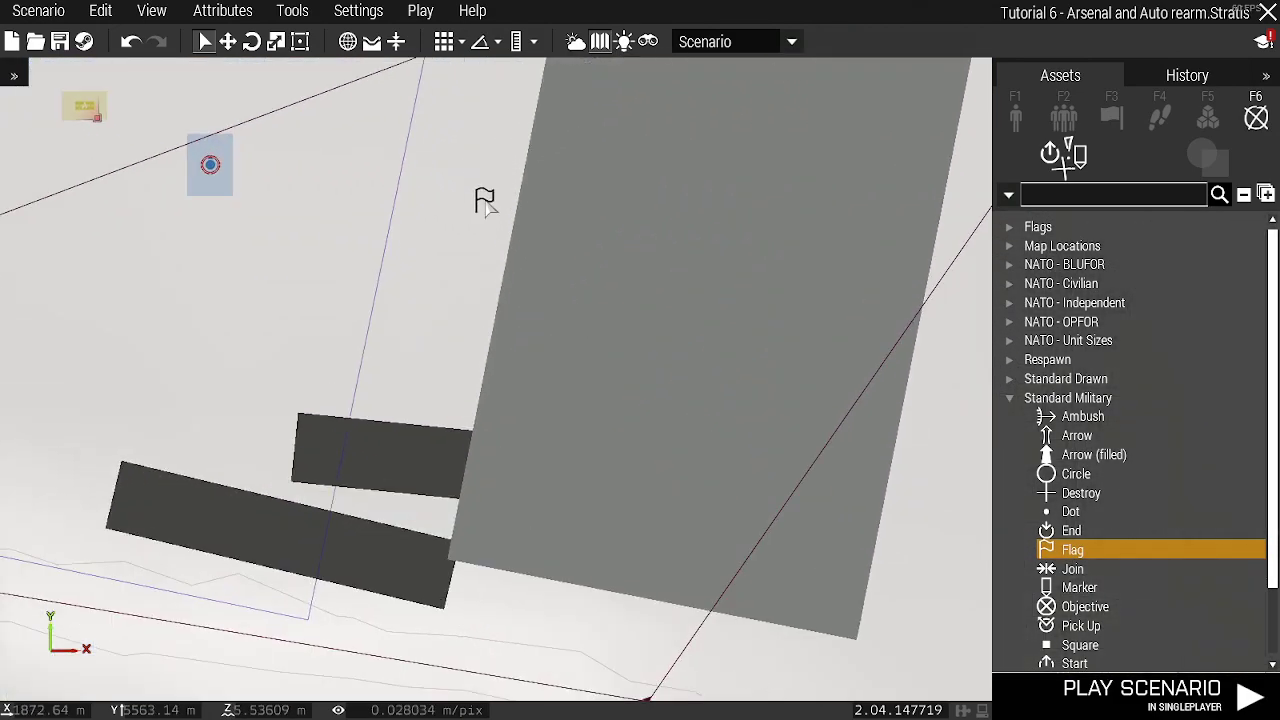
{"action": "left_click", "coordinate": [474, 176]}
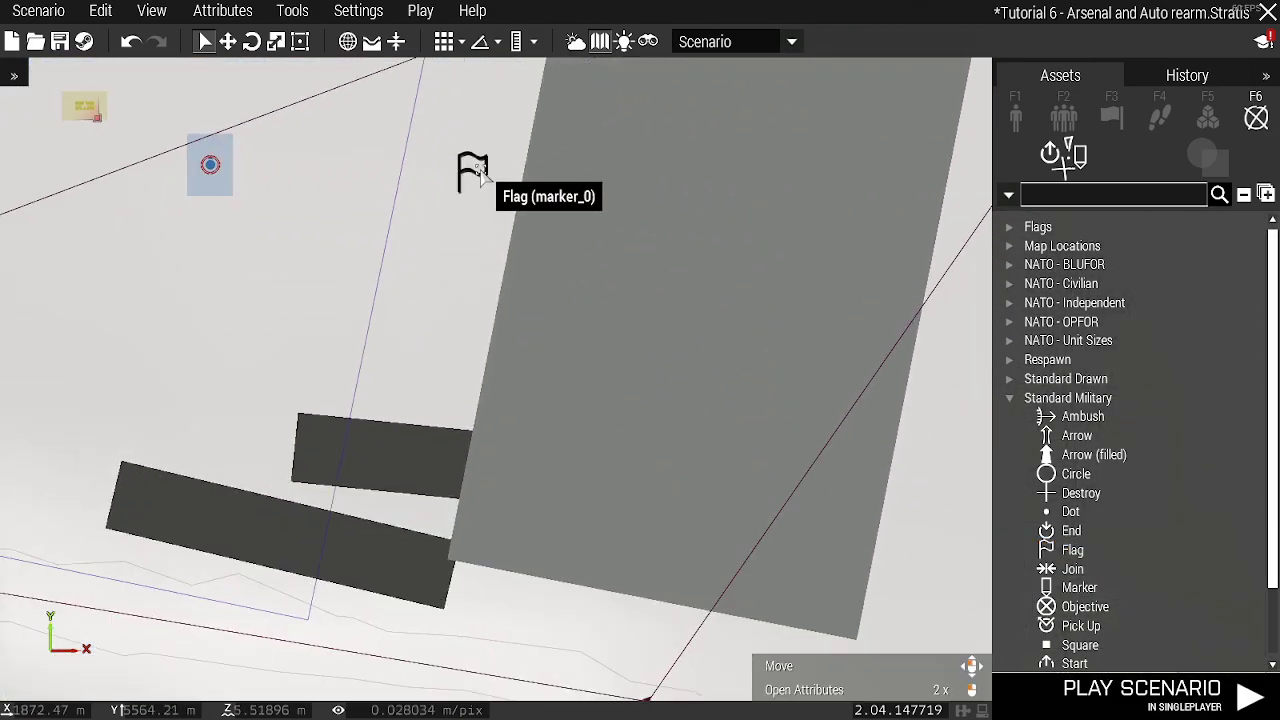
Give the flag marker the variable name respawn_west and the text HQ, and save the scenario
{"action": "double_click", "coordinate": [478, 178]}
{"action": "left_click_drag", "start_coordinate": [620, 127], "coordinate": [318, 143]}
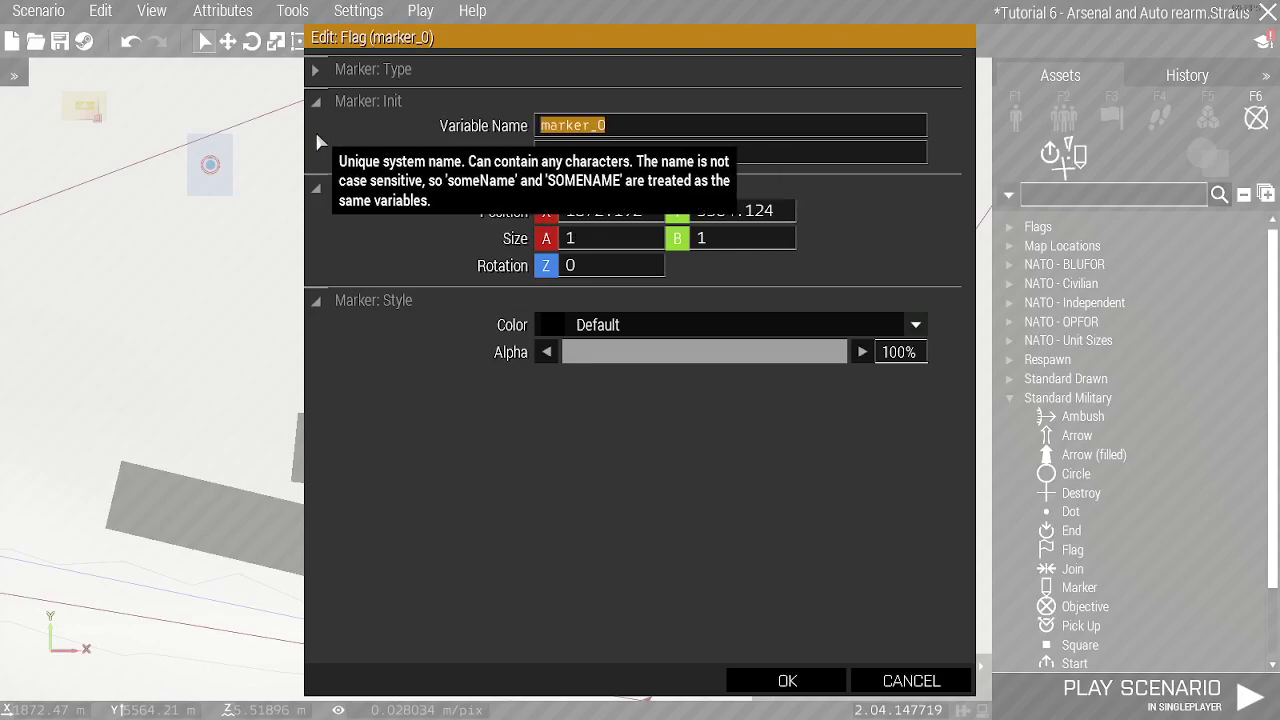
{"action": "type", "text": "respawn"}
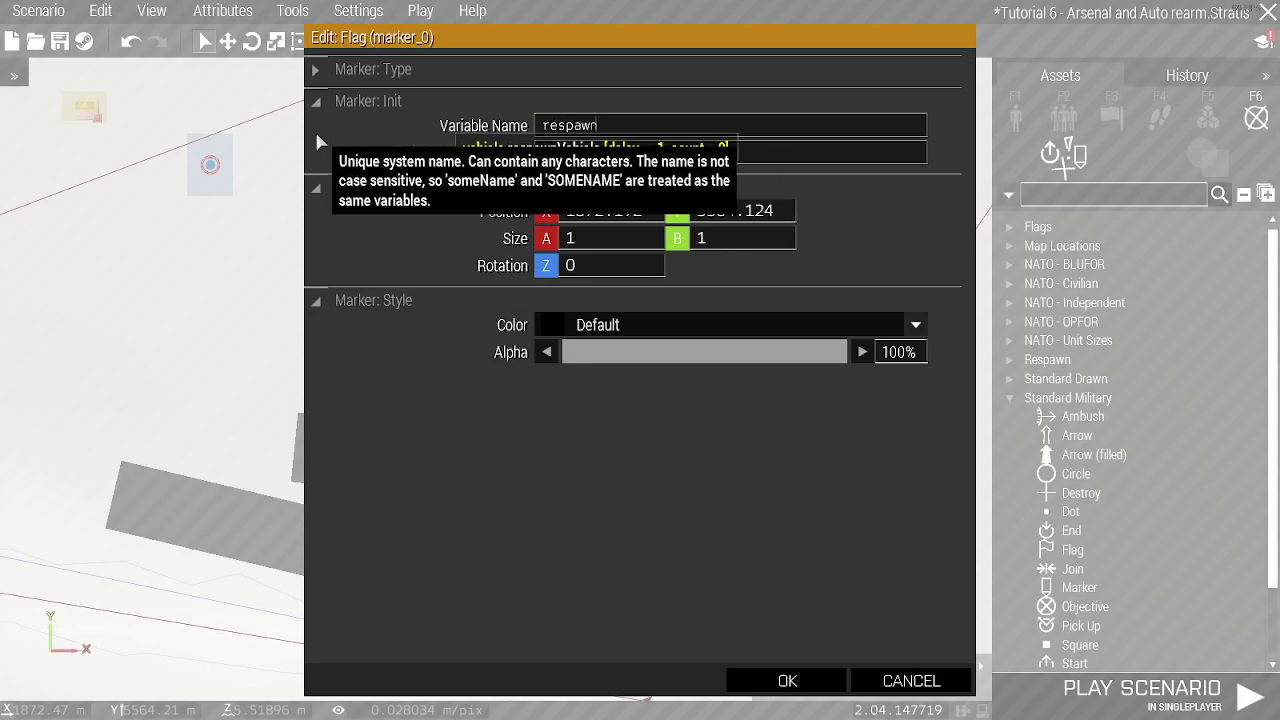
{"action": "type", "text": "_west"}
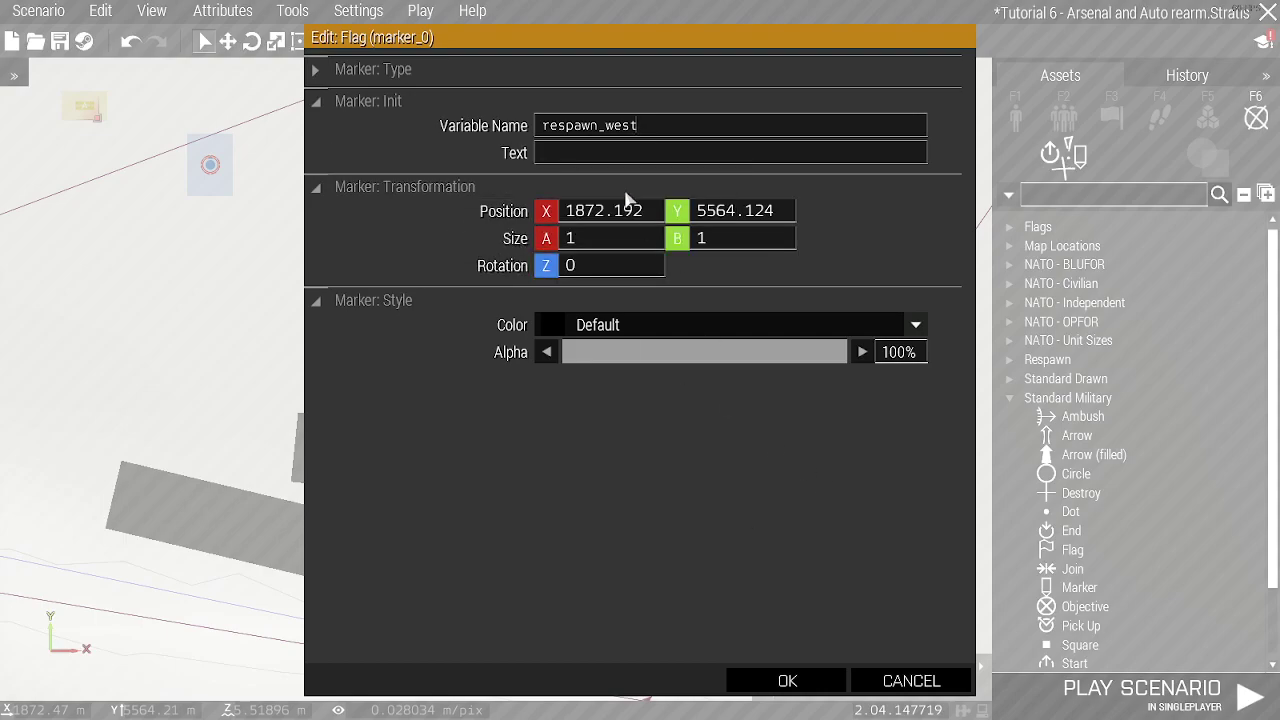
{"action": "left_click", "coordinate": [615, 155]}
{"action": "type", "text": "HQ"}
{"action": "left_click", "coordinate": [787, 680]}
{"action": "scroll", "coordinate": [680, 380], "scroll_direction": "down", "scroll_amount": 5}
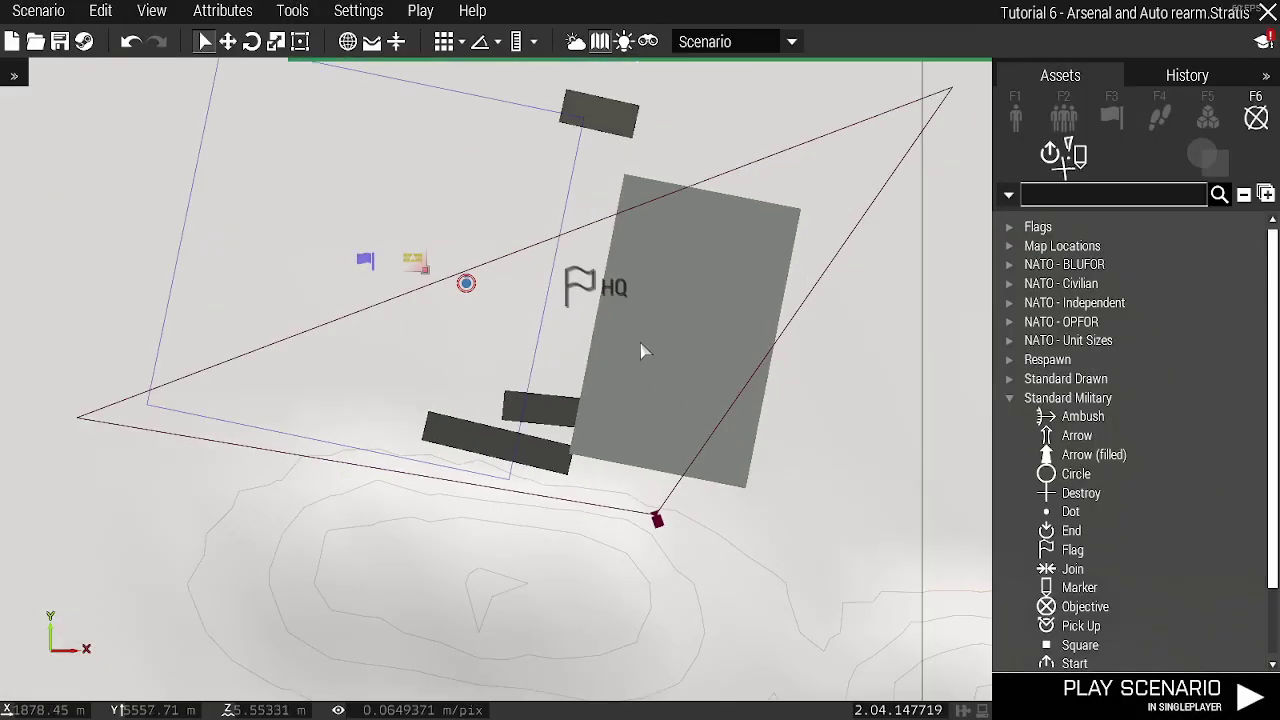
{"action": "key", "text": "ctrl+s"}
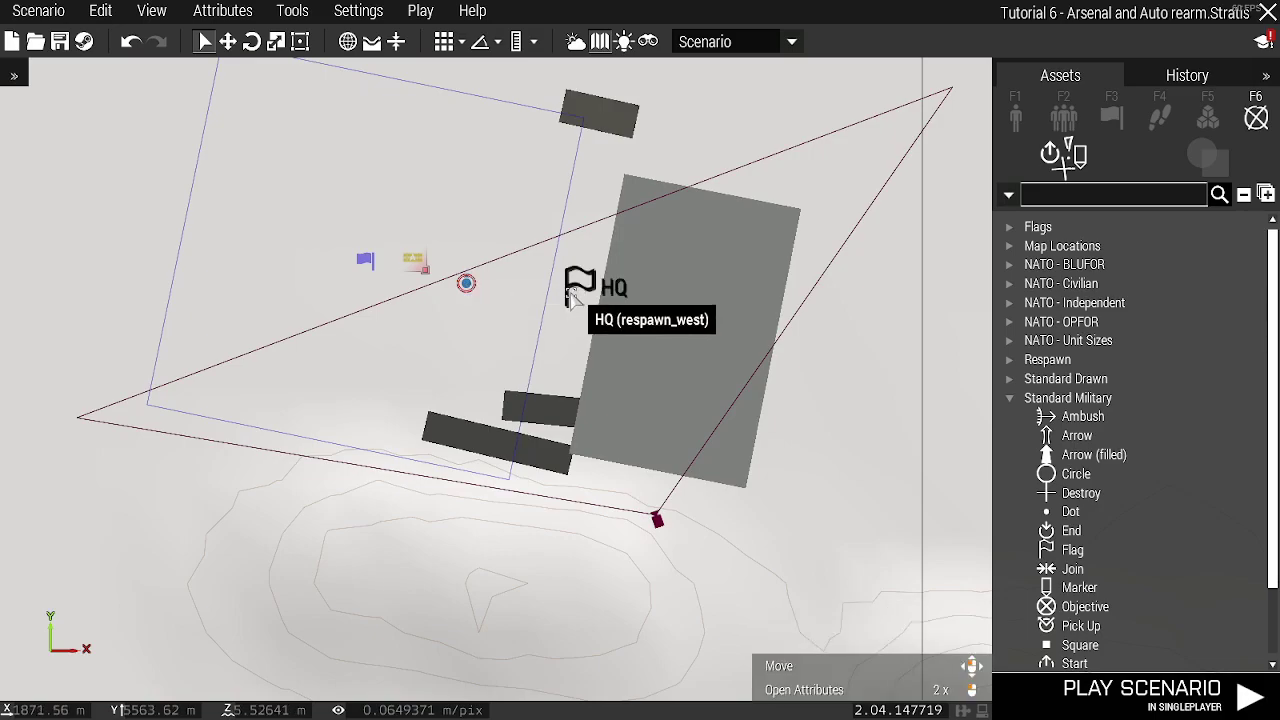
Place three copies of the BLUFOR Not Present trigger around the HQ building so their areas cover the surrounding sides
{"action": "scroll", "coordinate": [540, 296], "scroll_direction": "down", "scroll_amount": 3}
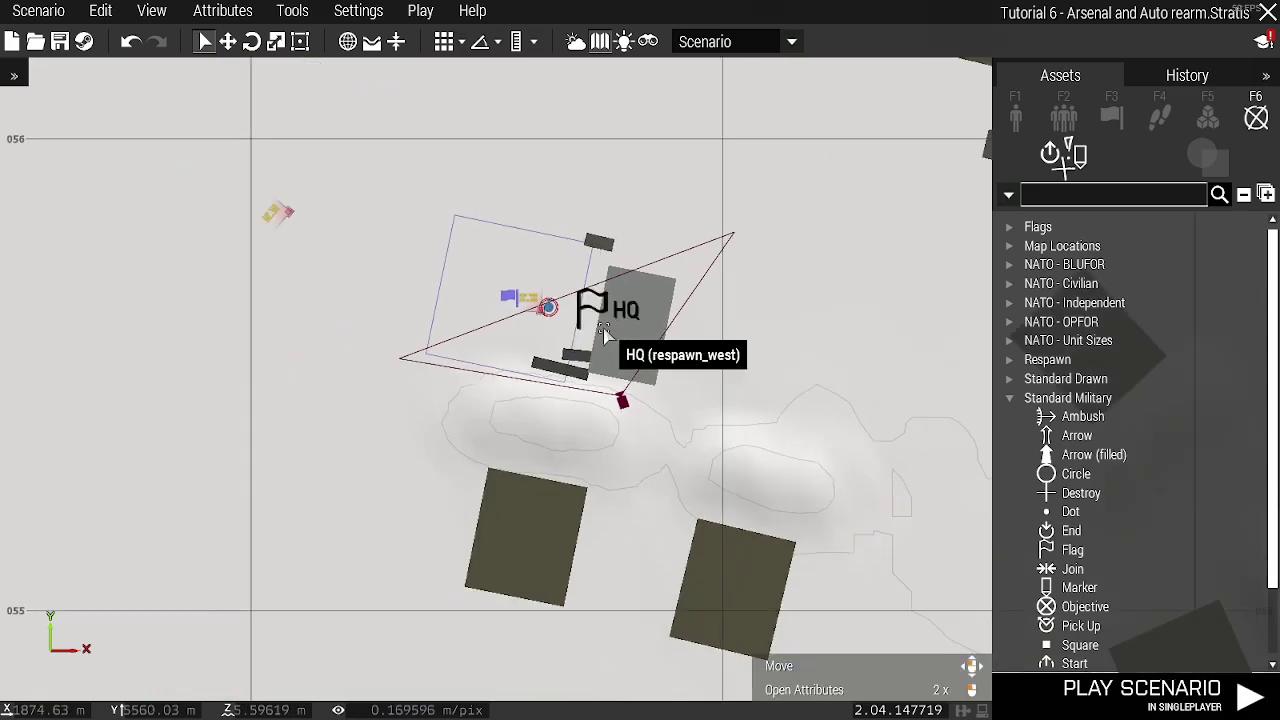
{"action": "scroll", "coordinate": [578, 360], "scroll_direction": "down", "scroll_amount": 2}
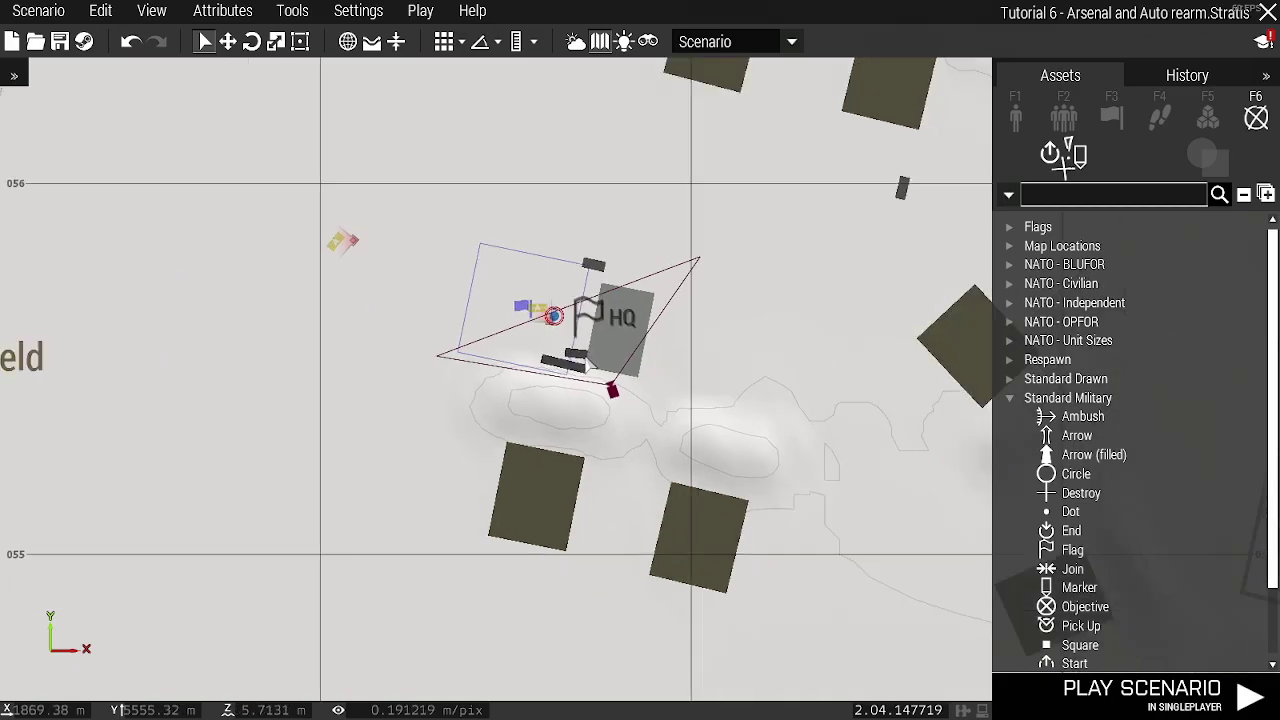
{"action": "scroll", "coordinate": [574, 363], "scroll_direction": "up", "scroll_amount": 2}
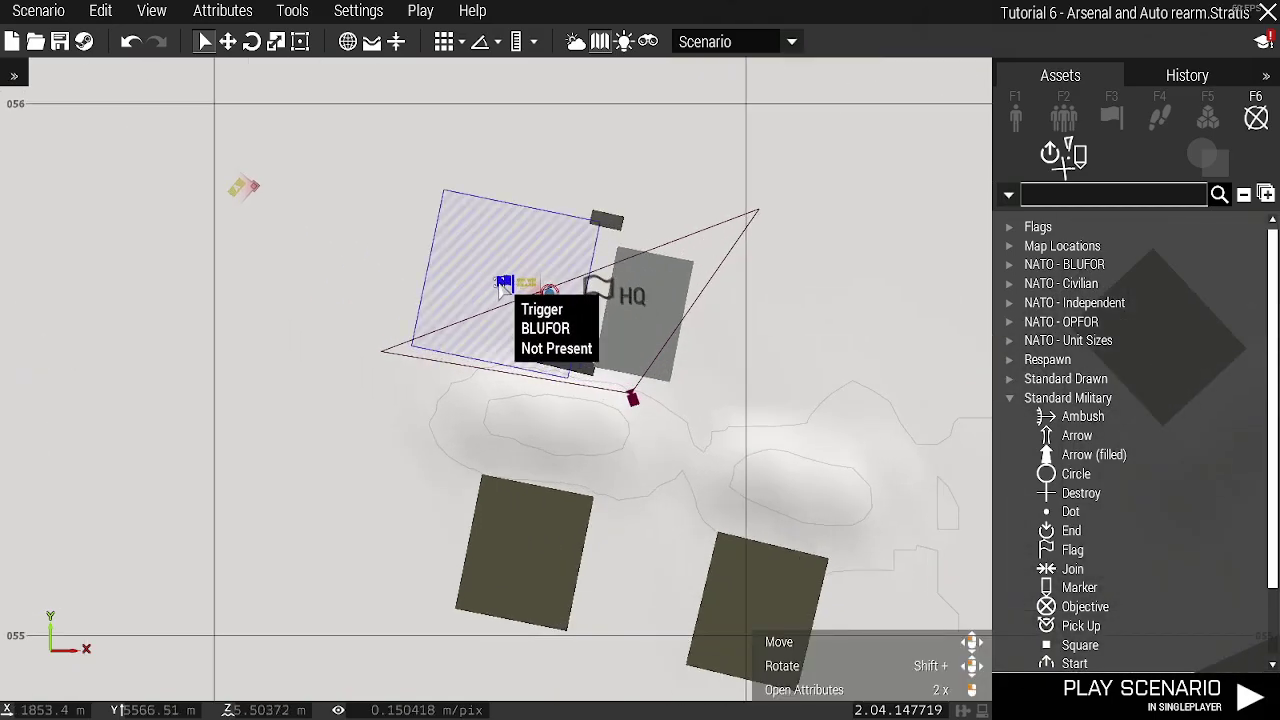
{"action": "left_click_drag", "start_coordinate": [503, 284], "coordinate": [572, 420]}
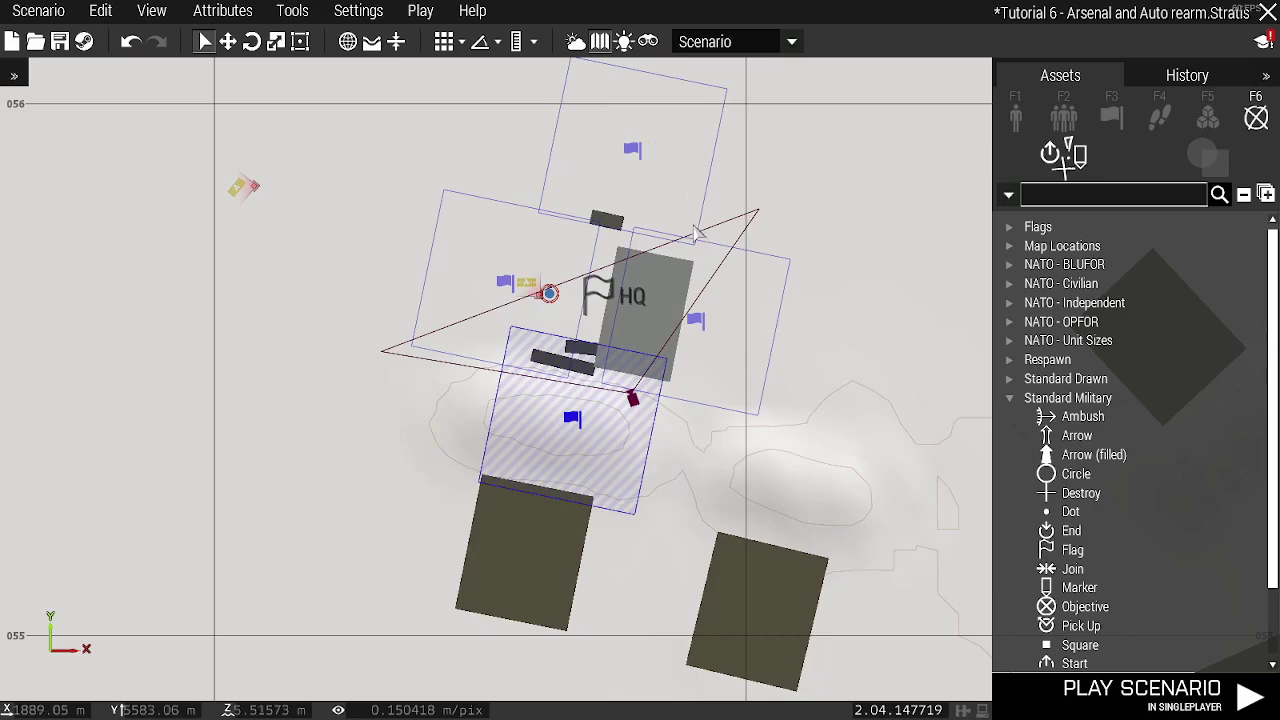
Examine the trigger areas around the HQ building in the 3D view and save the scenario
{"action": "key", "text": "m"}
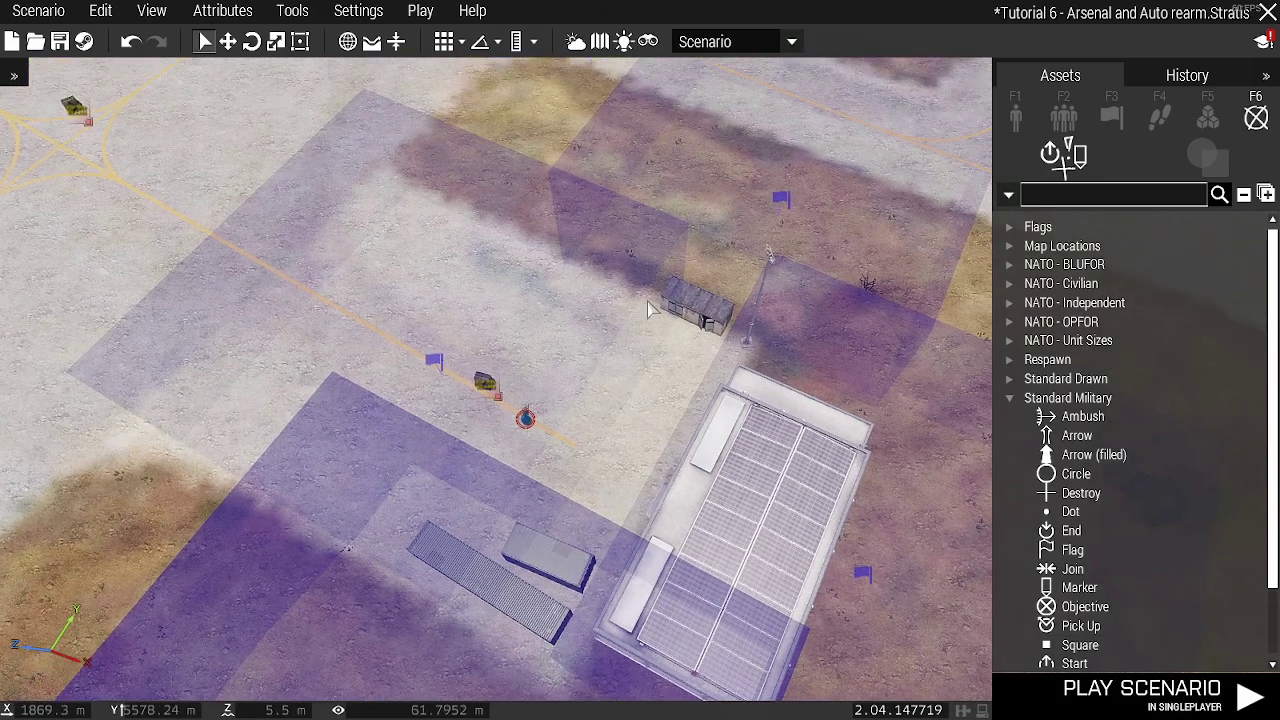
{"action": "scroll", "coordinate": [648, 309], "scroll_direction": "up", "scroll_amount": 3}
{"action": "right_click_drag", "start_coordinate": [648, 309], "coordinate": [3, 292]}
{"action": "right_click_drag", "start_coordinate": [600, 329], "coordinate": [724, 355]}
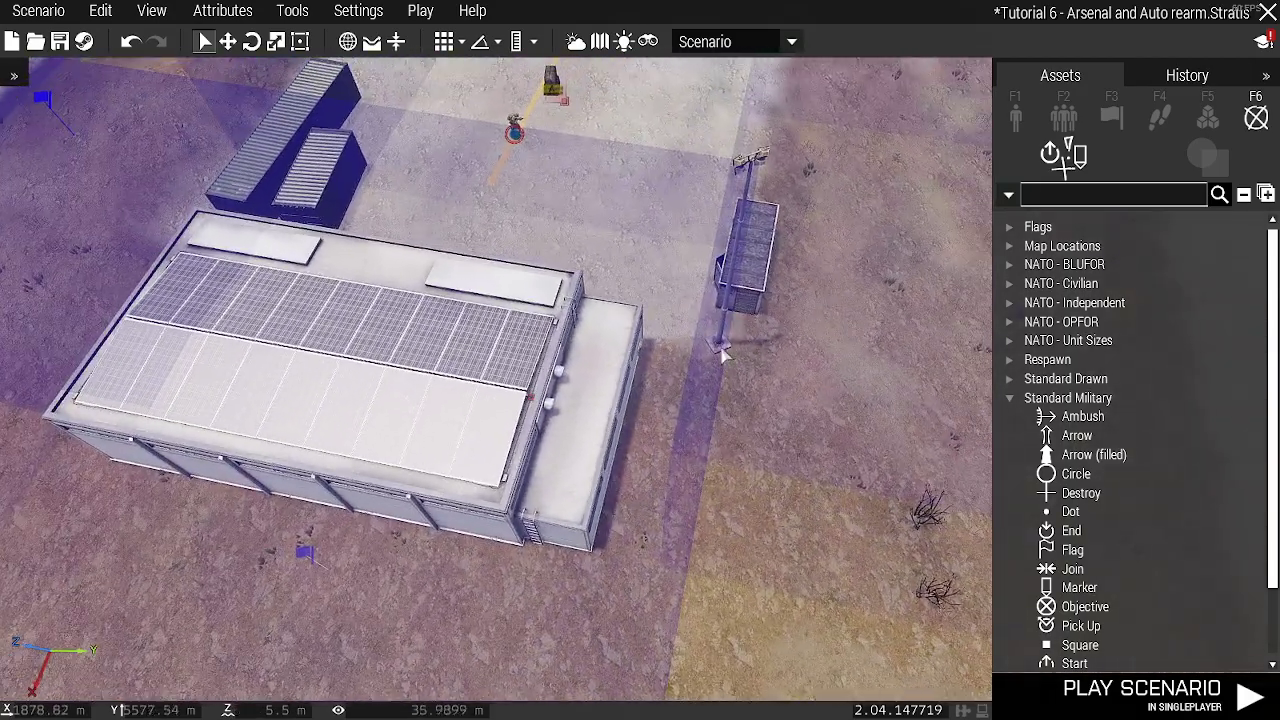
{"action": "scroll", "coordinate": [619, 353], "scroll_direction": "down", "scroll_amount": 3}
{"action": "right_click_drag", "start_coordinate": [617, 328], "coordinate": [540, 282]}
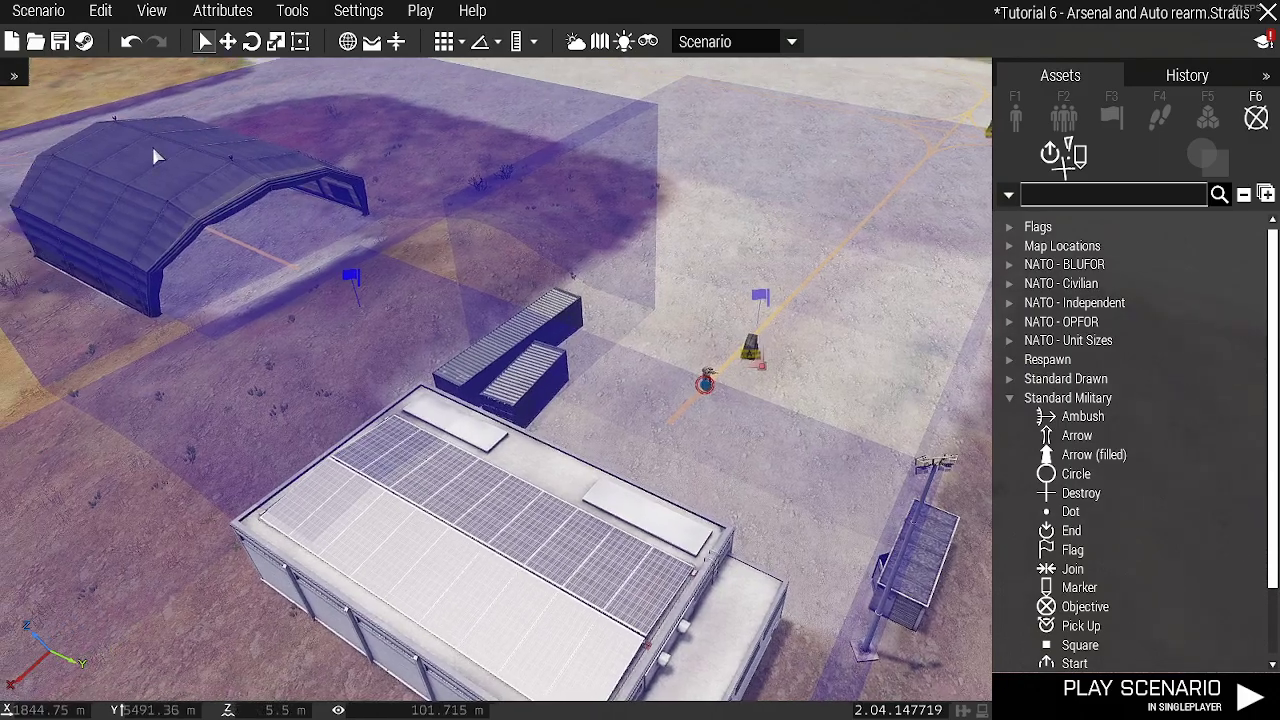
{"action": "mouse_move", "coordinate": [395, 306]}
{"action": "right_mouse_down"}
{"action": "mouse_move", "coordinate": [500, 286]}
{"action": "mouse_move", "coordinate": [634, 291]}
{"action": "mouse_move", "coordinate": [416, 305]}
{"action": "right_mouse_up"}
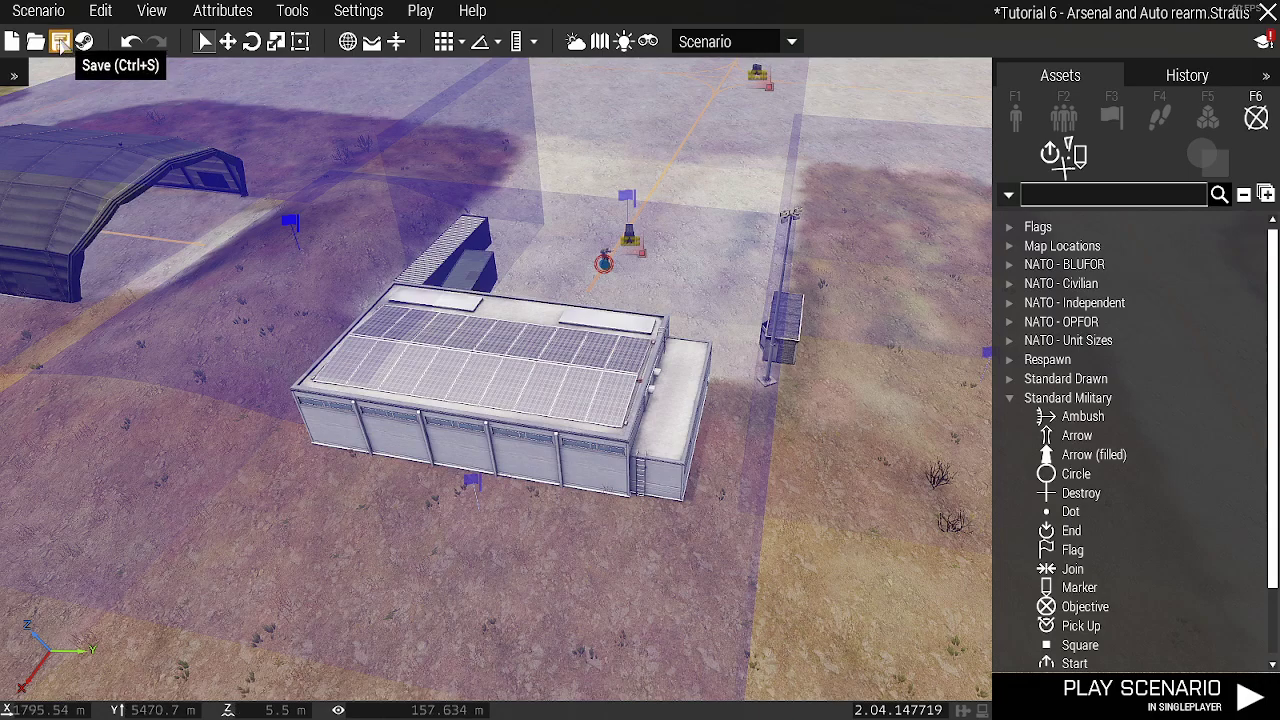
{"action": "left_click", "coordinate": [60, 45]}
Play the scenario and load the saved AAF Crew1 loadout from the supply box's arsenal
{"action": "key", "text": "d"}
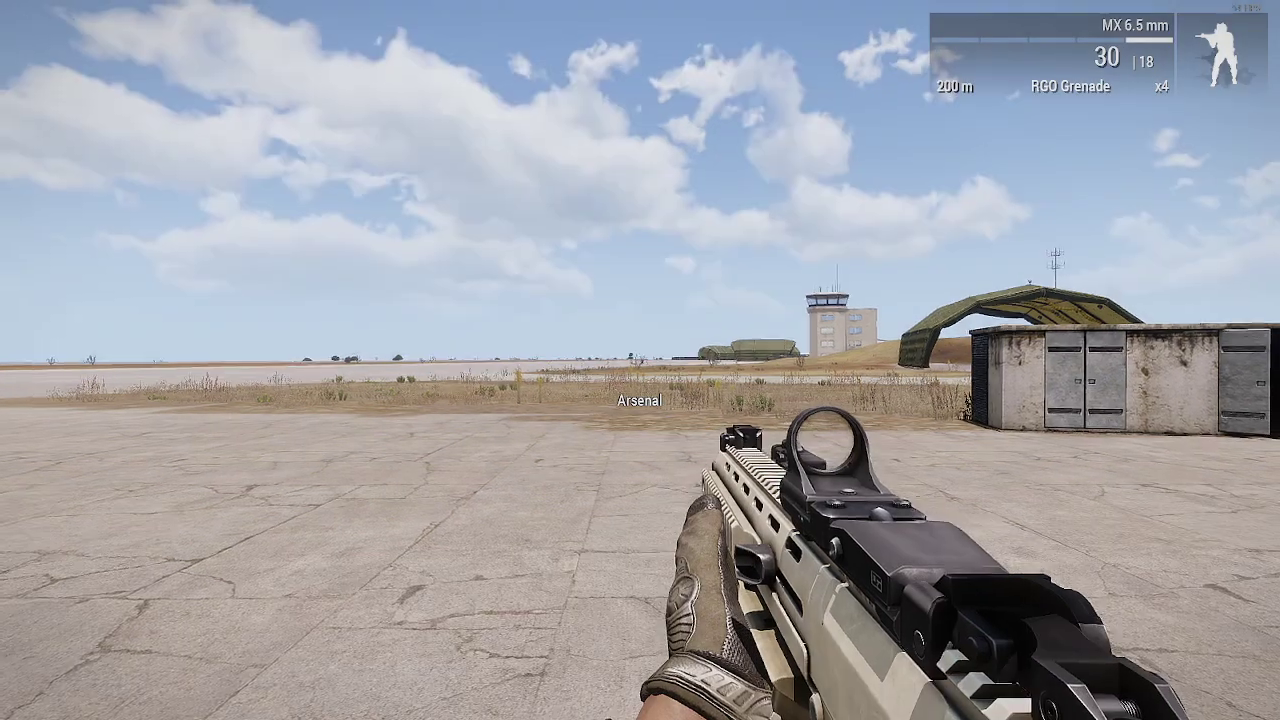
{"action": "key", "text": "w"}
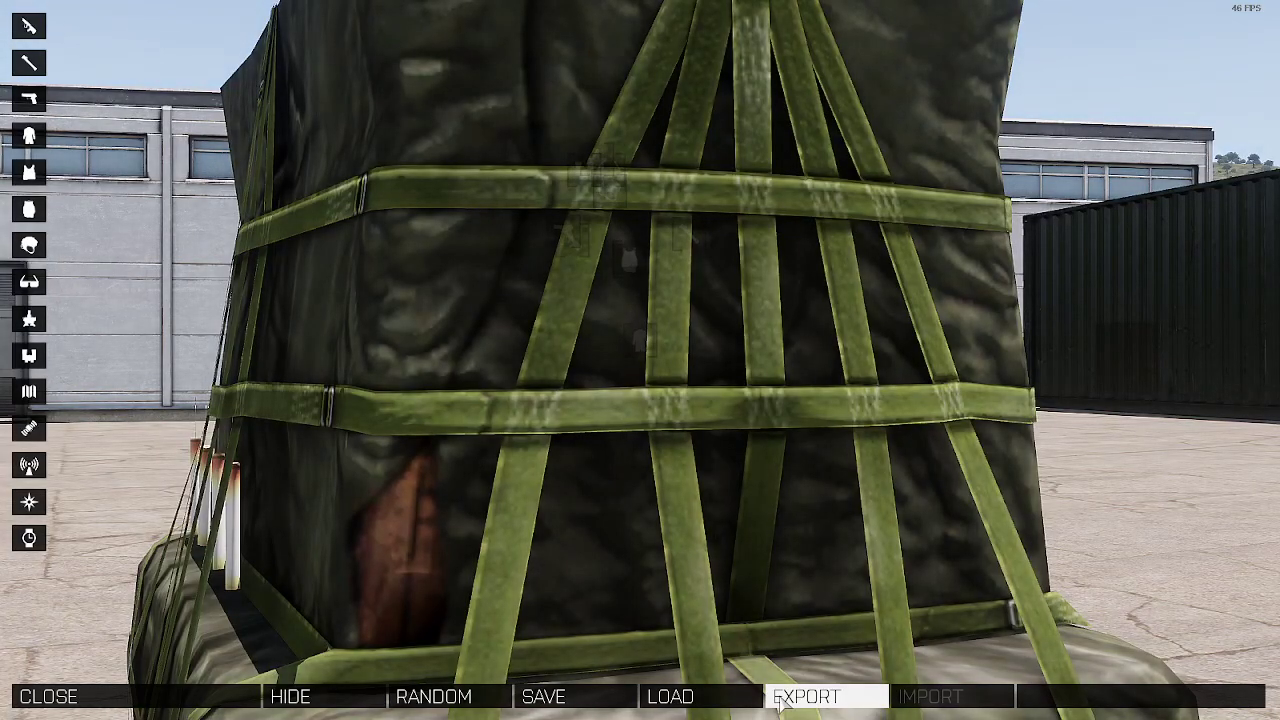
{"action": "left_click", "coordinate": [758, 698]}
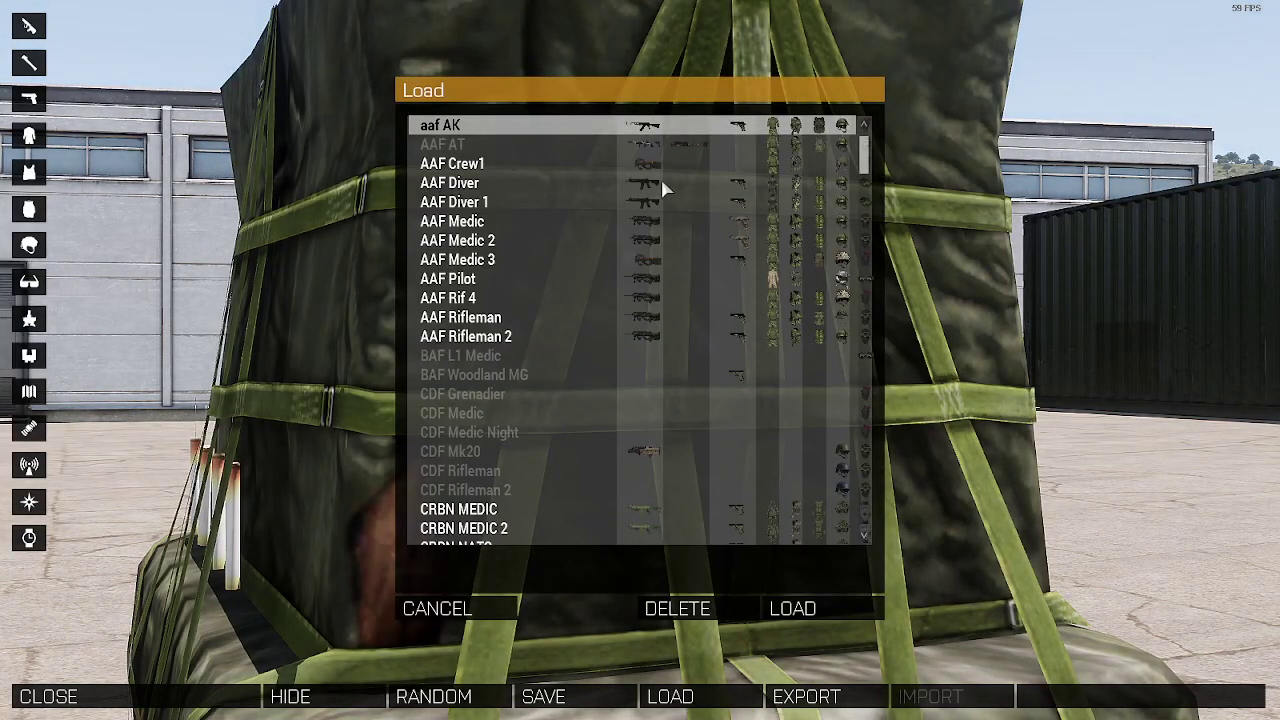
{"action": "left_click", "coordinate": [573, 160]}
{"action": "left_click", "coordinate": [790, 605]}
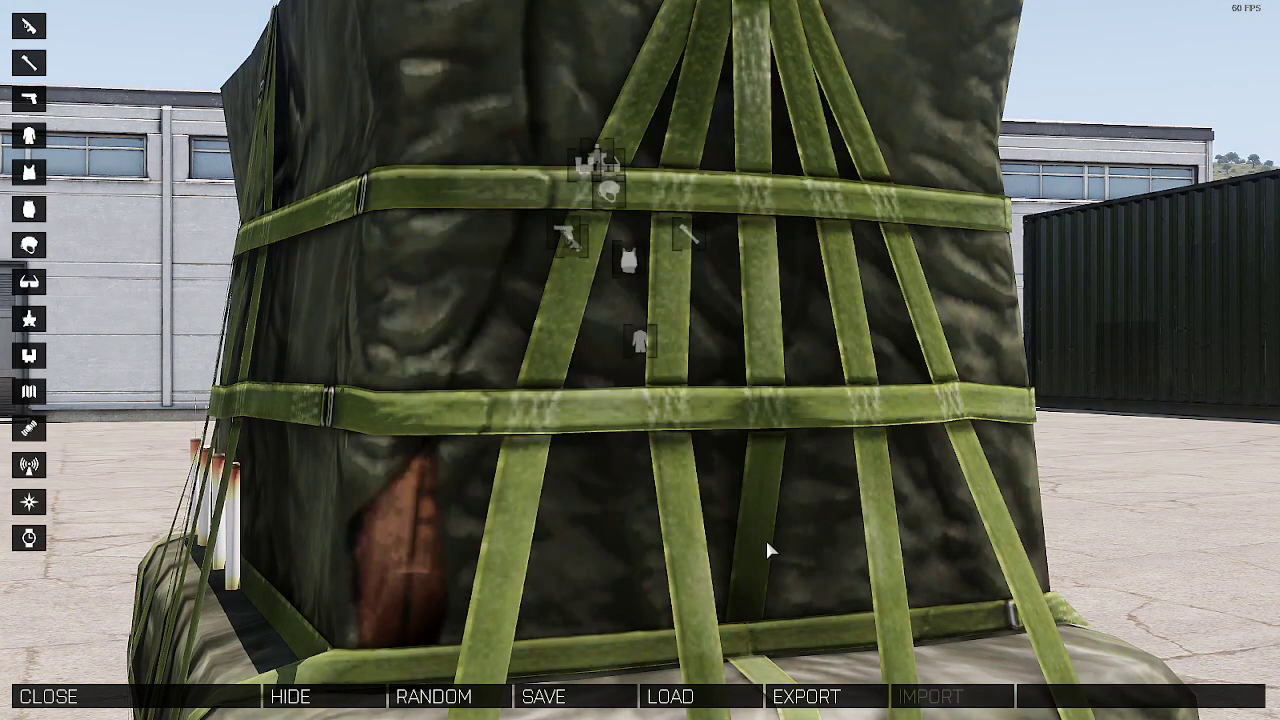
{"action": "key", "text": "Escape"}
Walk the soldier out past the concrete edge beyond the trigger area and respawn him at the HQ marker
{"action": "key", "text": "w"}
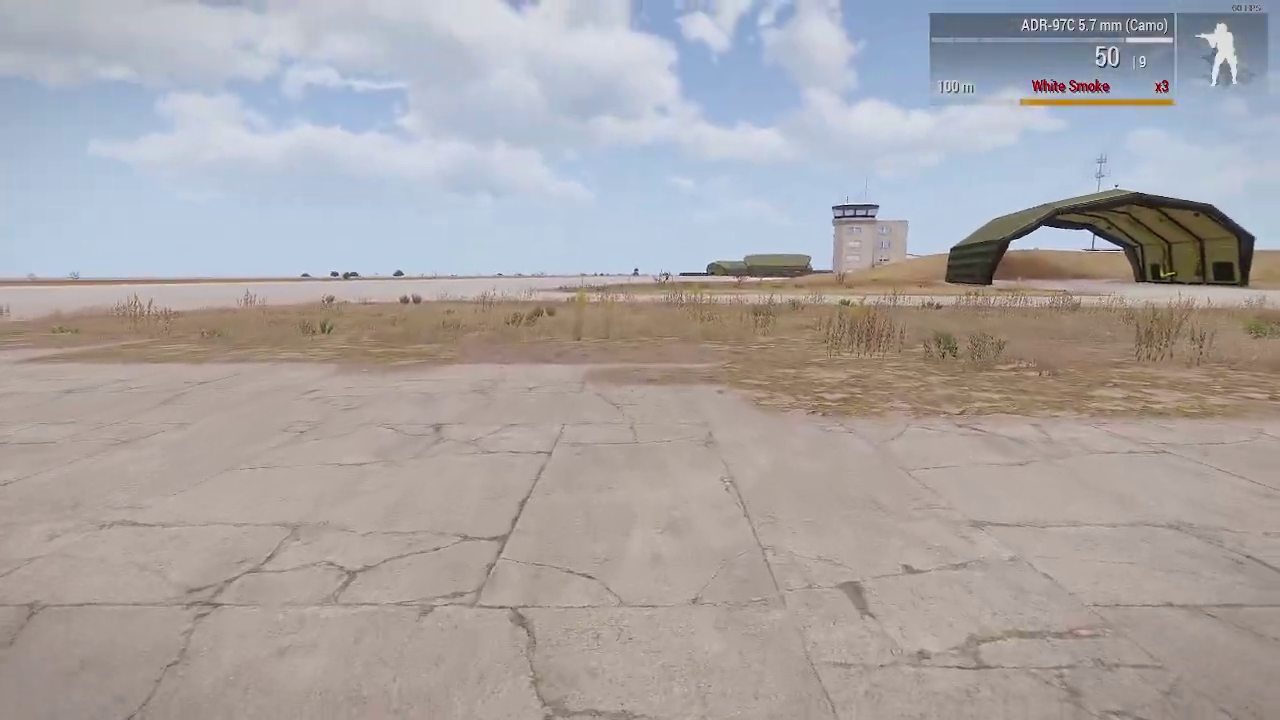
{"action": "key", "text": "w"}
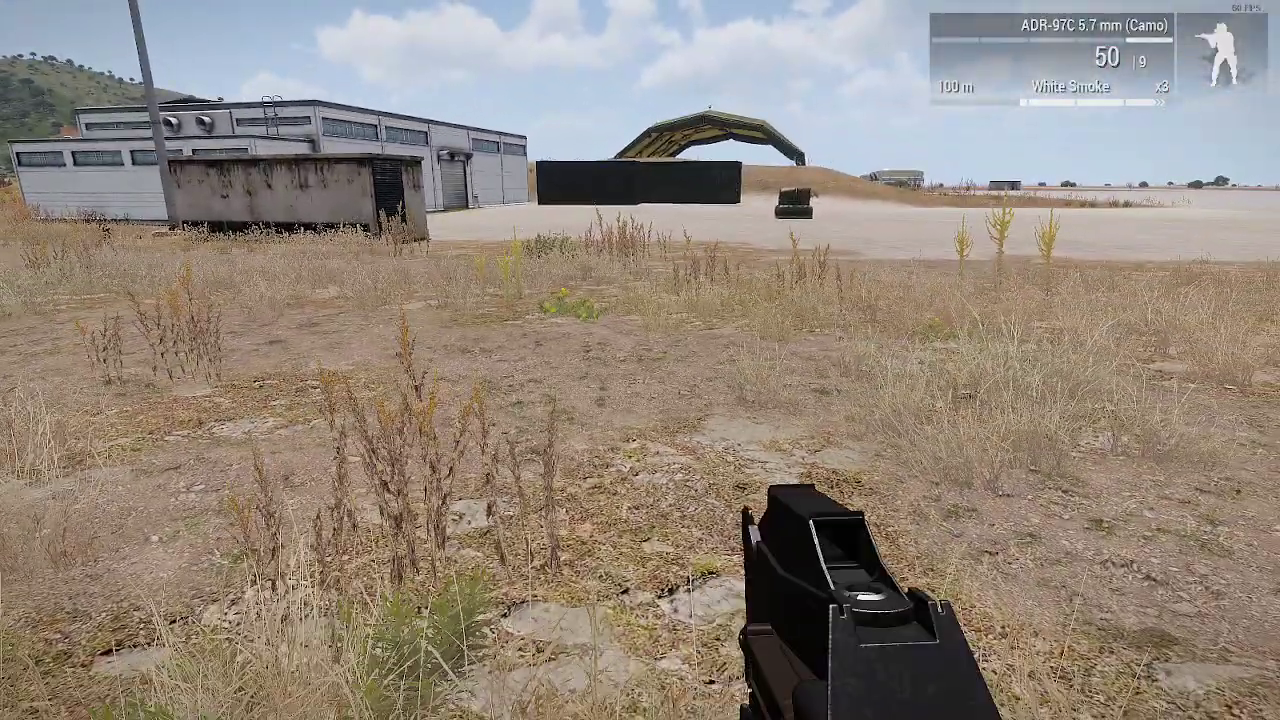
{"action": "key", "text": "Escape"}
{"action": "left_click", "coordinate": [162, 550]}
{"action": "left_click", "coordinate": [486, 405]}
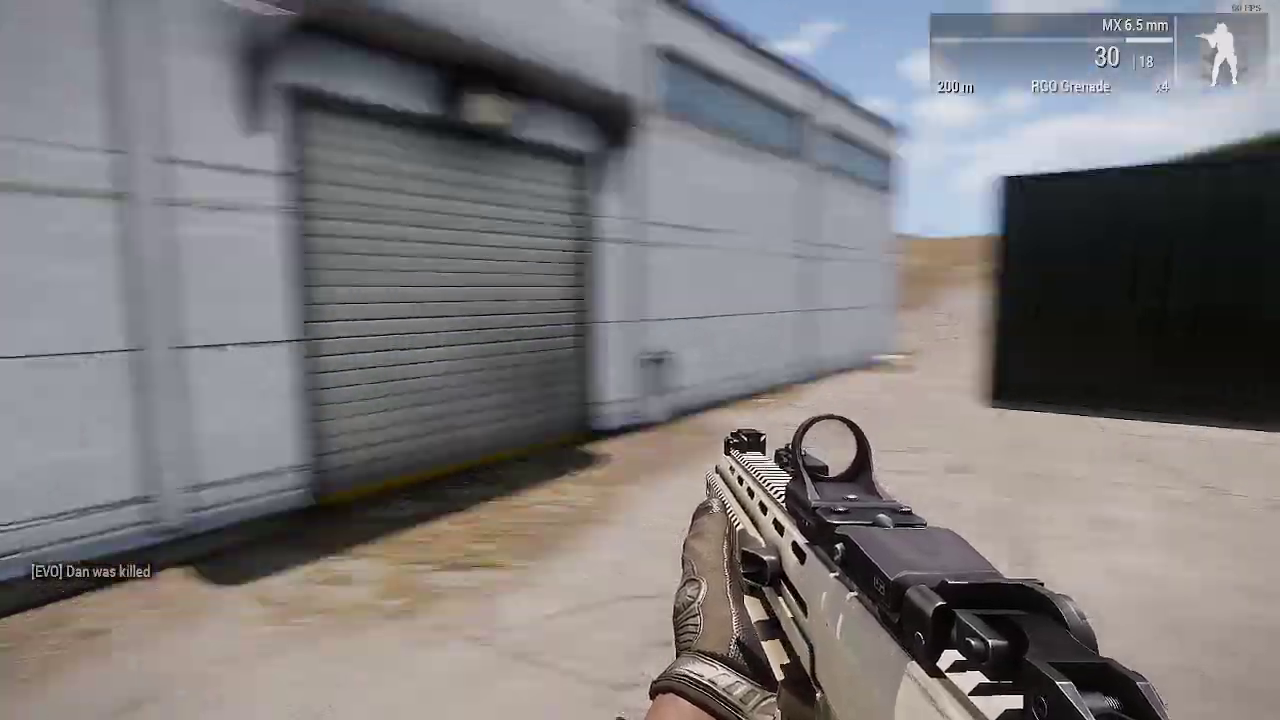
Walk the respawned soldier past the lamp post onto the grass to check that leaving the trigger area restores the loadout
{"action": "key", "text": "w"}
{"action": "key", "text": "g"}
{"action": "key", "text": "w"}
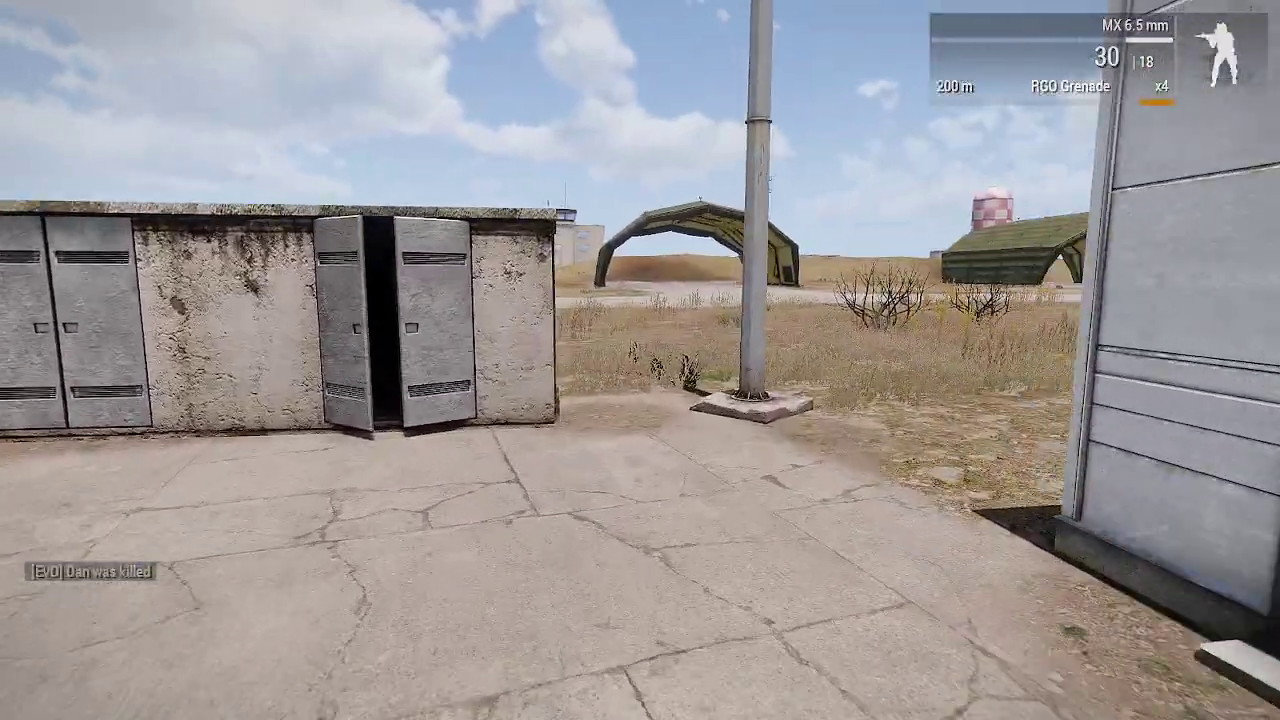
{"action": "key", "text": "w"}
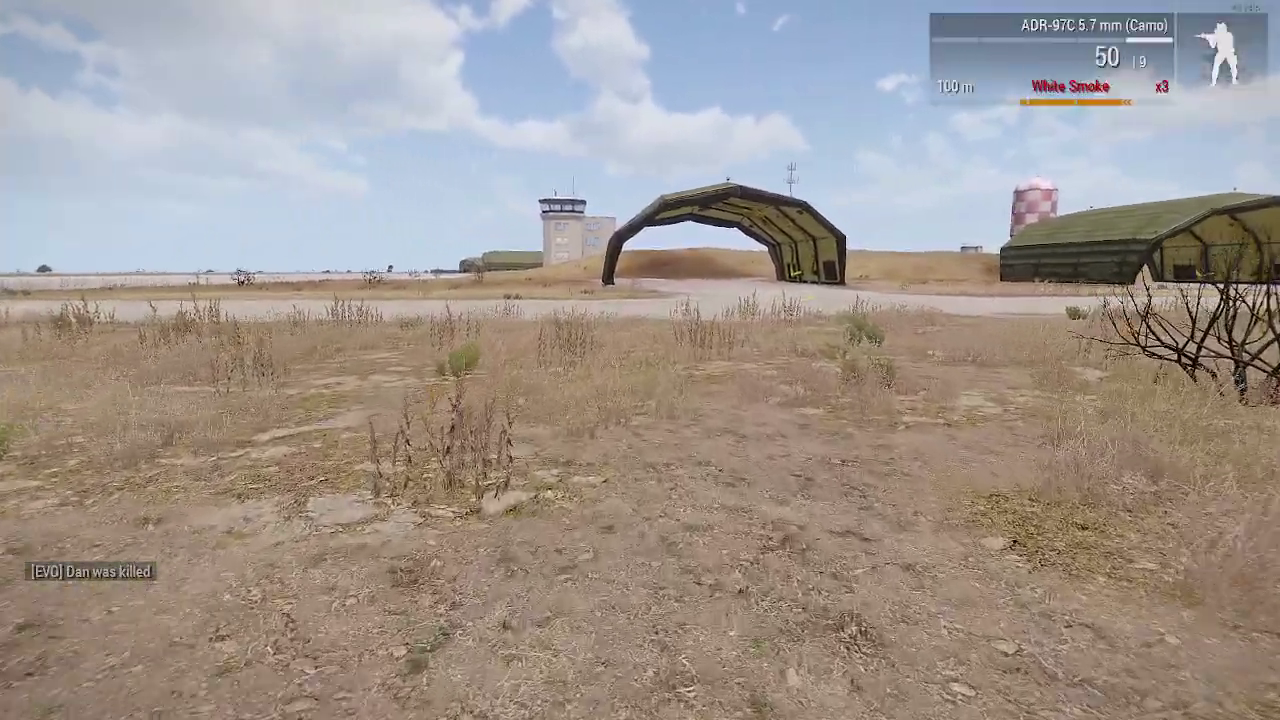
{"action": "key", "text": "w"}
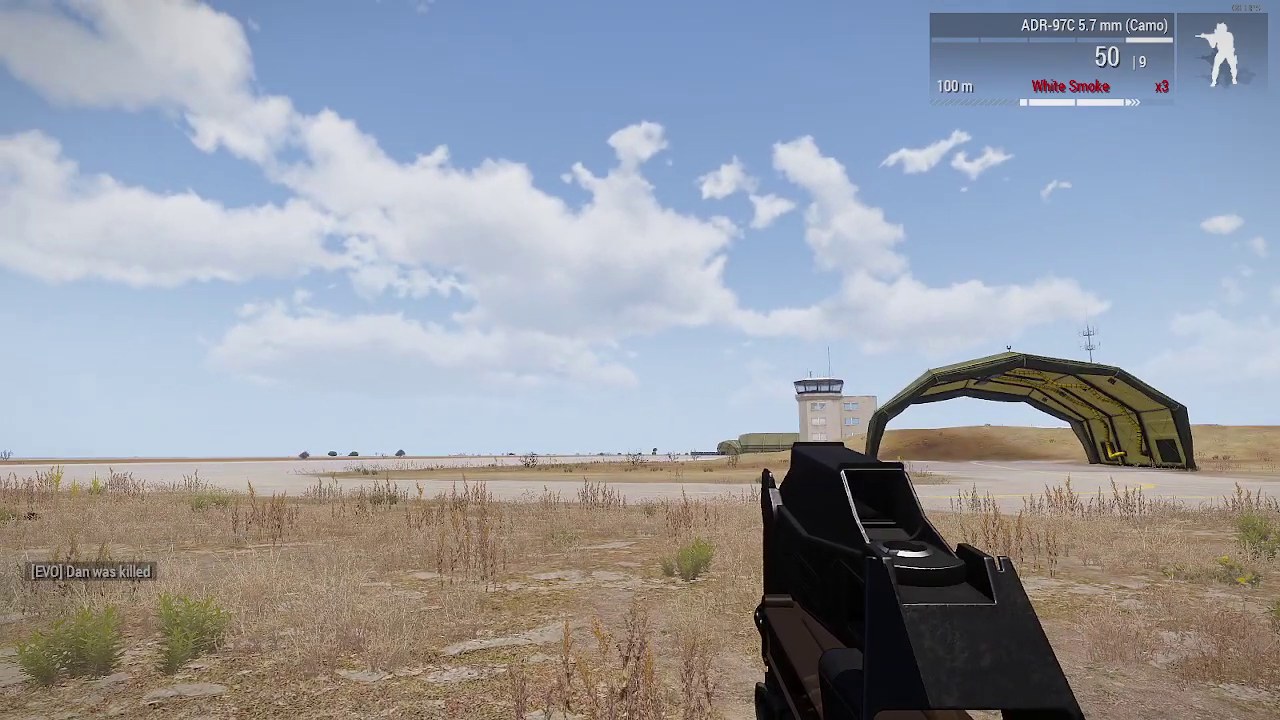
Walk the soldier back between the buildings towards the supply box to check the restored weapon inside the trigger area
{"action": "key", "text": "w"}
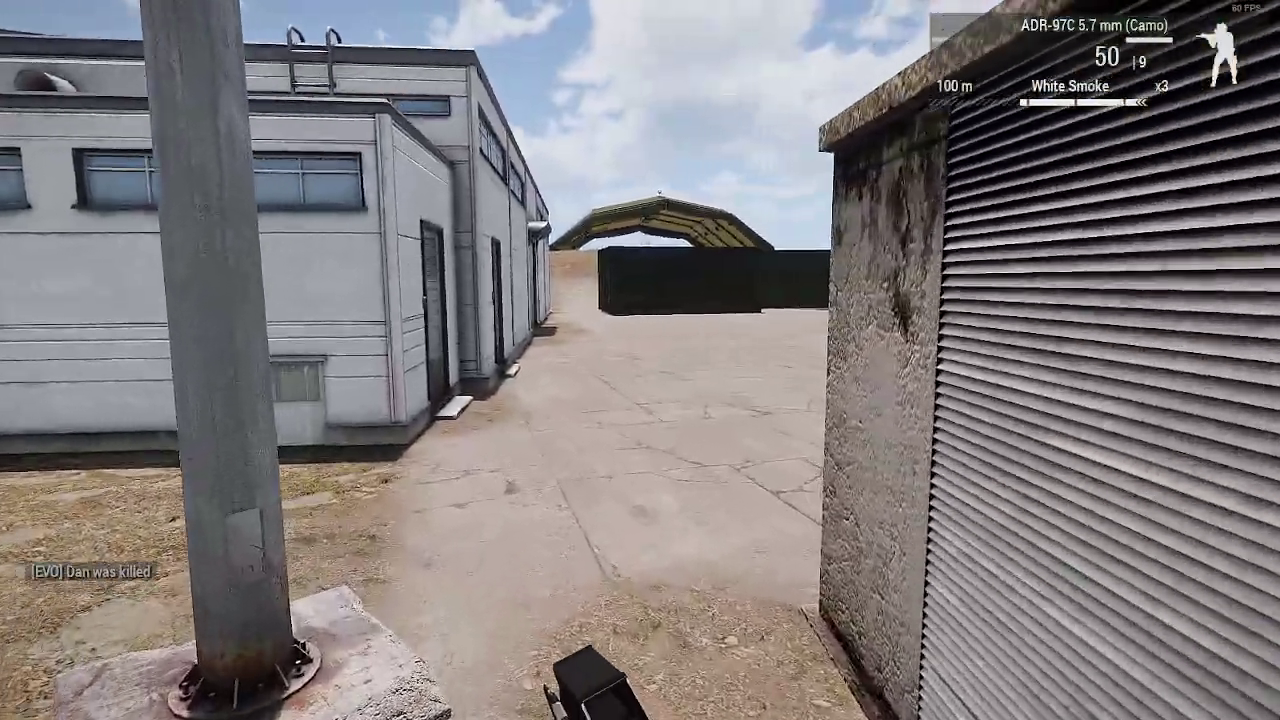
{"action": "key", "text": "w"}
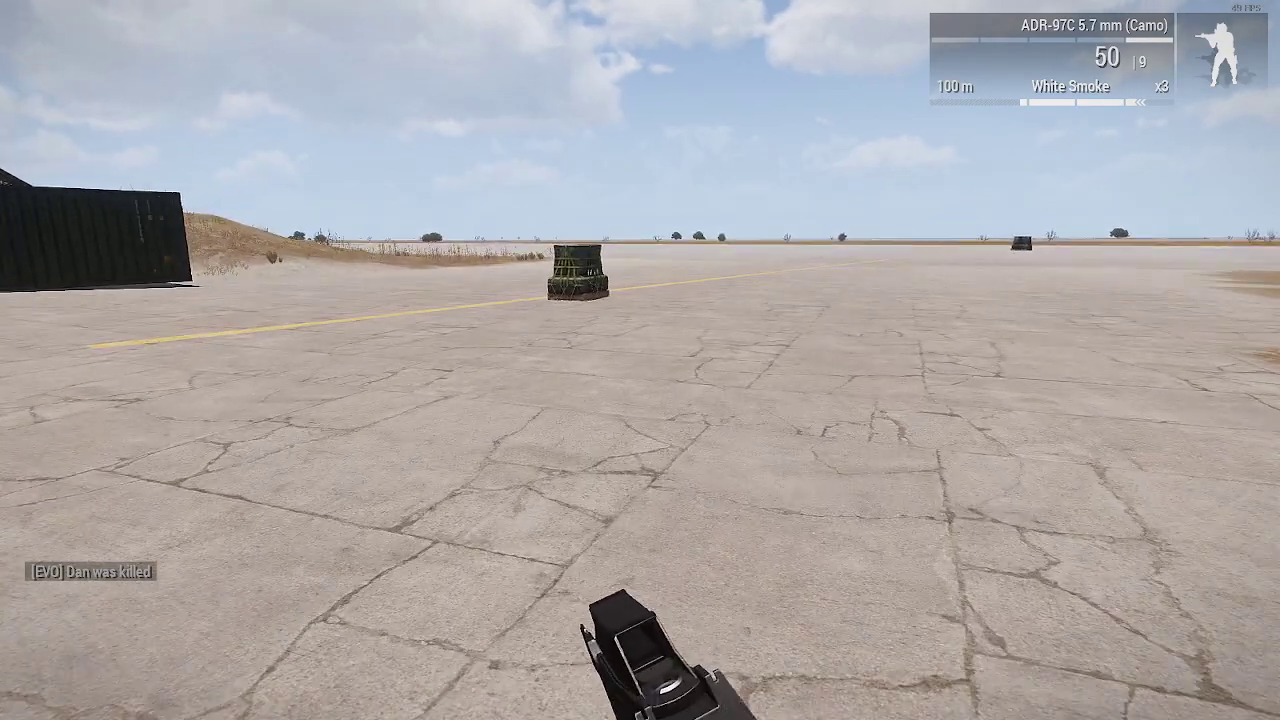
{"action": "key", "text": "ctrl"}
{"action": "key", "text": "ctrl"}
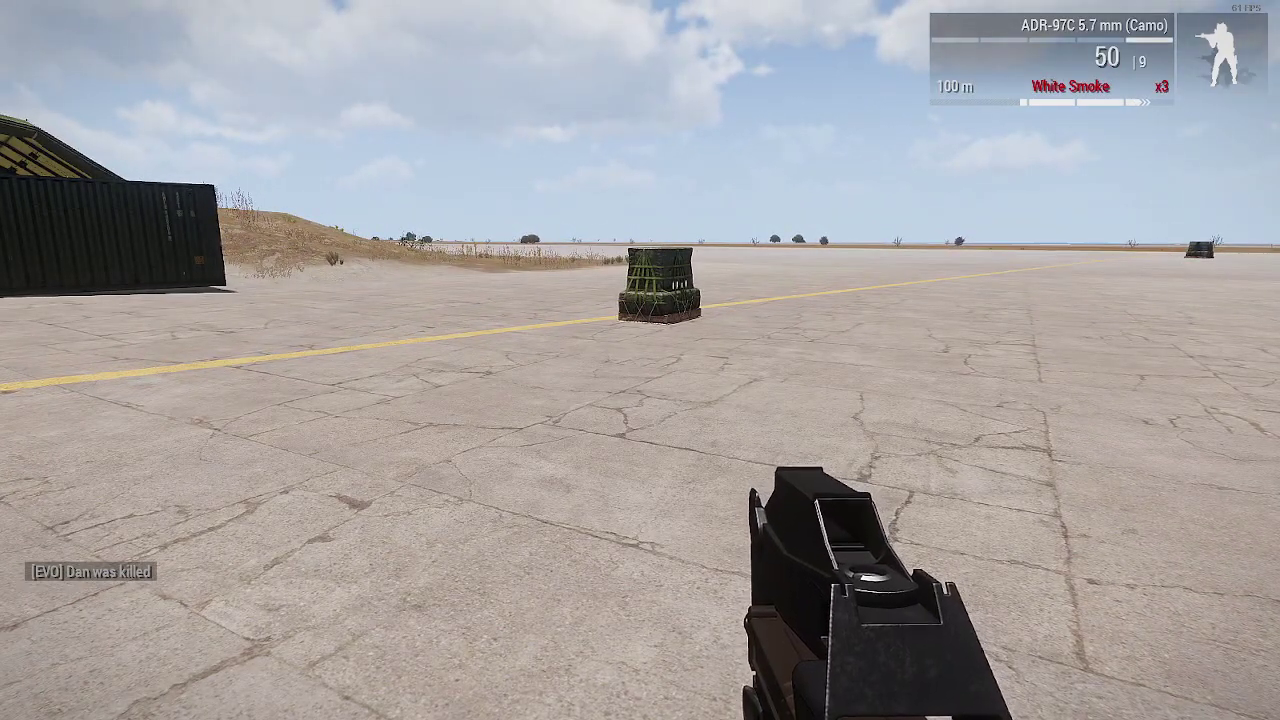